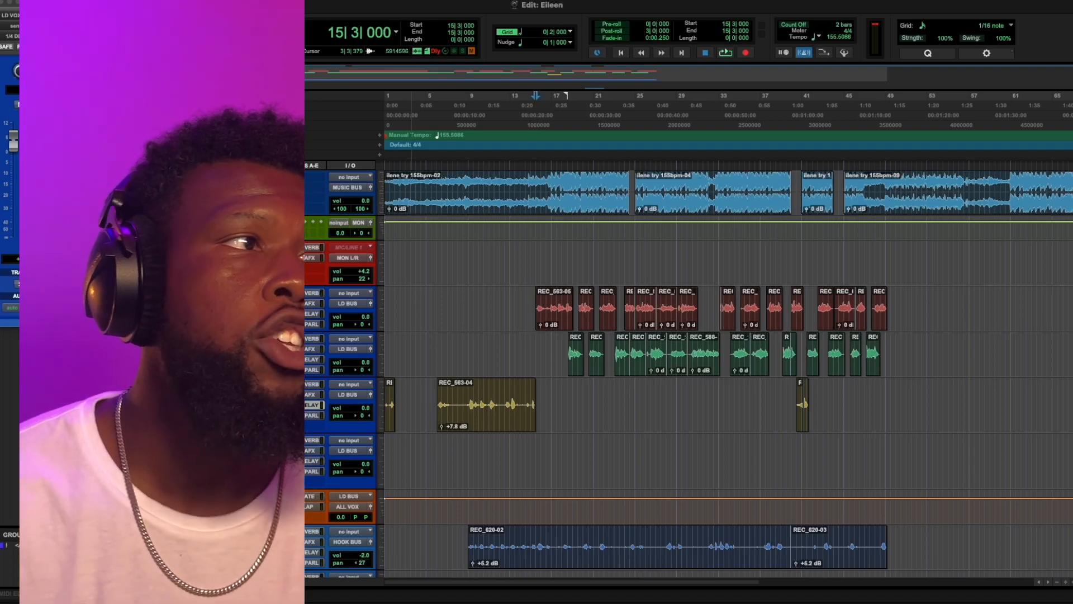
Bypass the Revival and FG-S modules in the beat's Virtual Mix Rack
click(252, 293)
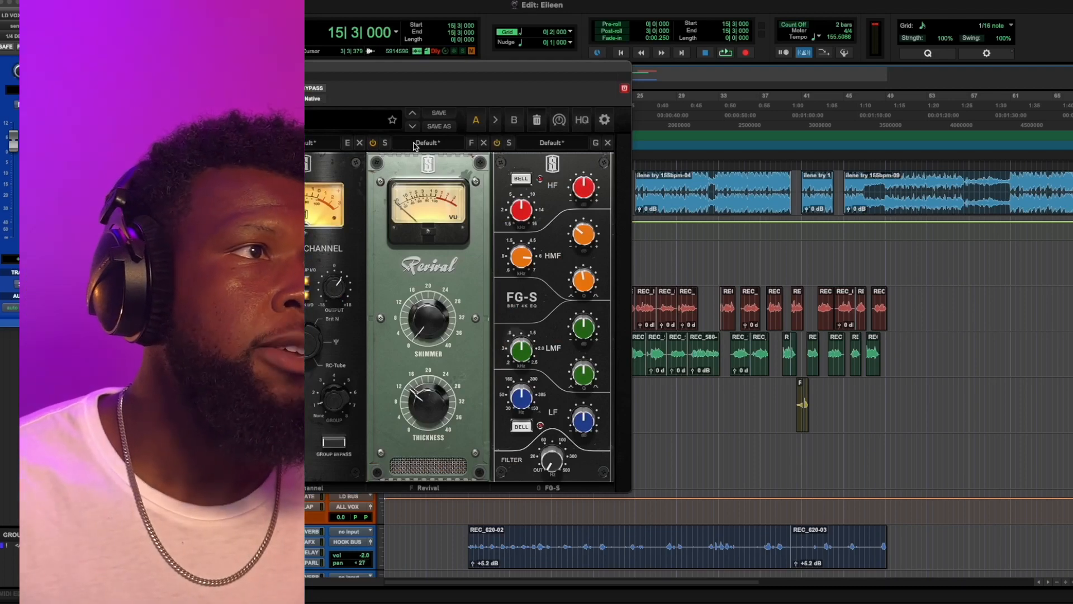
click(373, 144)
click(497, 143)
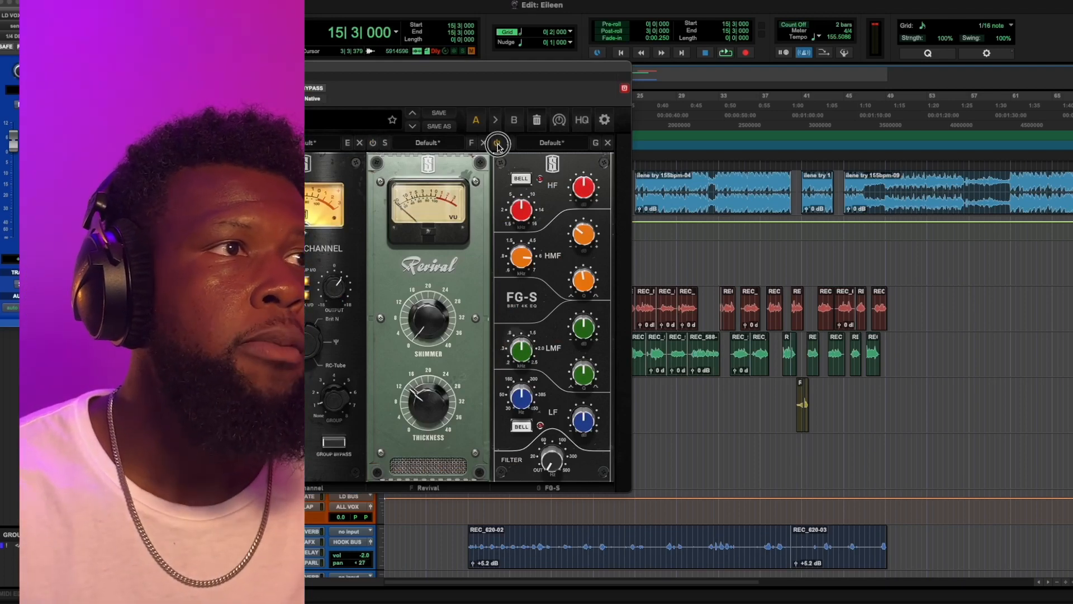
key(super+w)
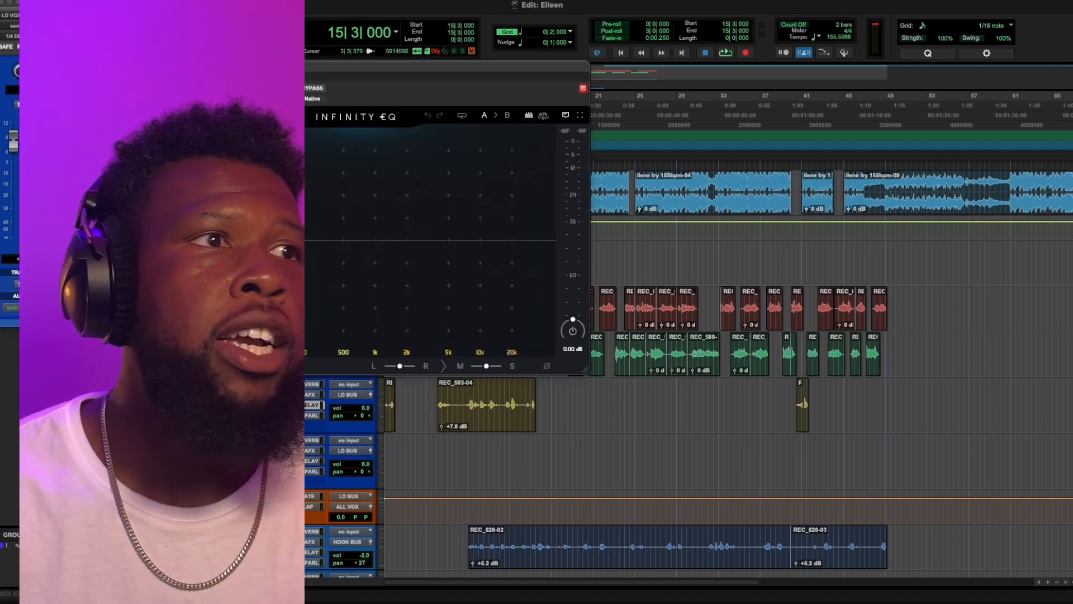
During playback, add a cut of about 3.13 dB at 37.5 Hz to the beat in Infinity EQ
key(super+w)
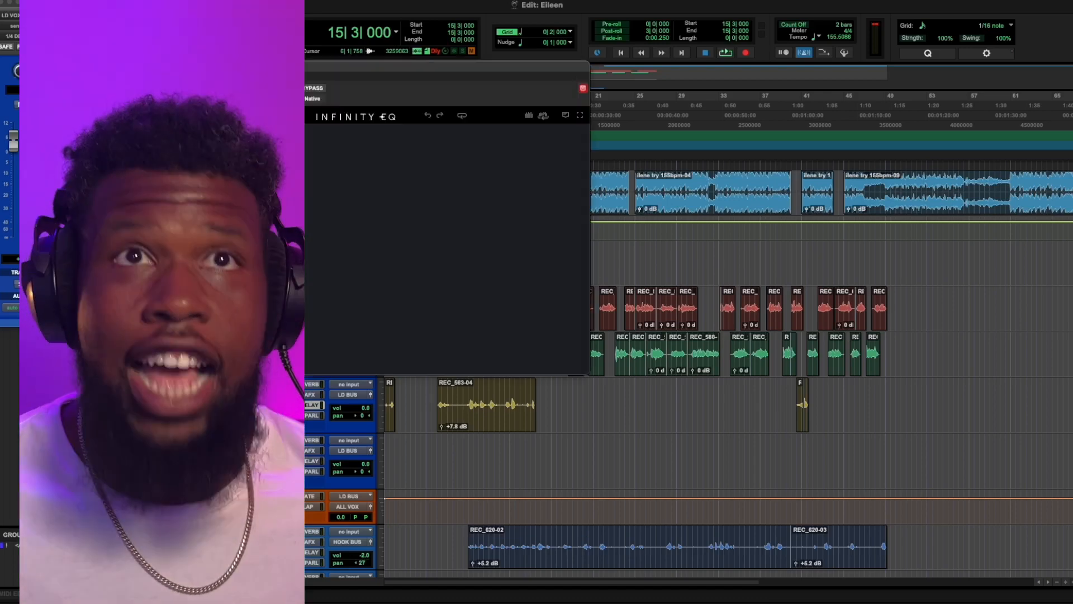
key(space)
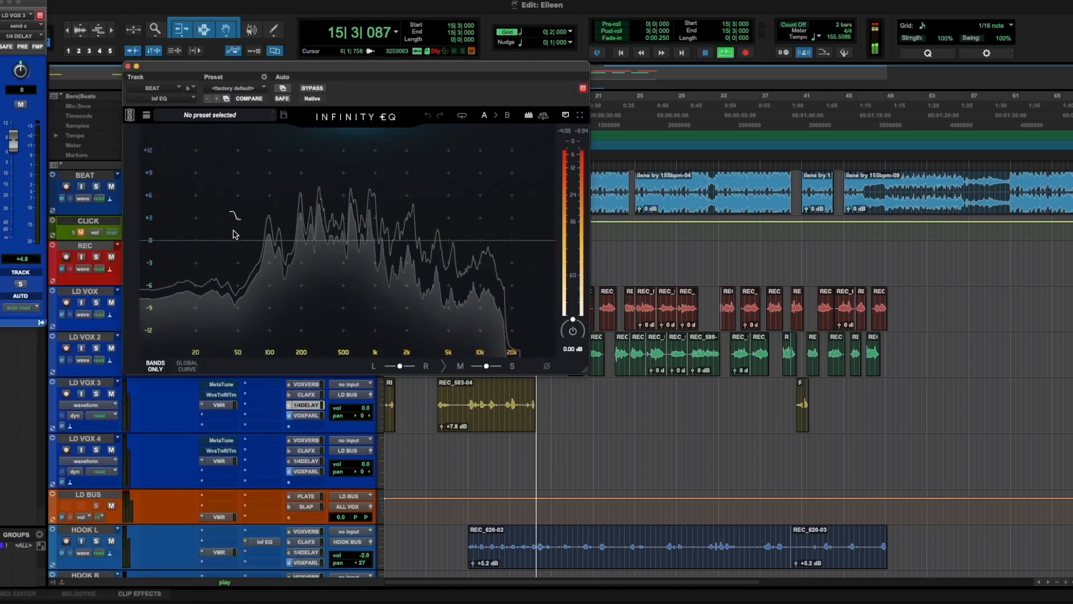
drag(334, 77, 672, 149)
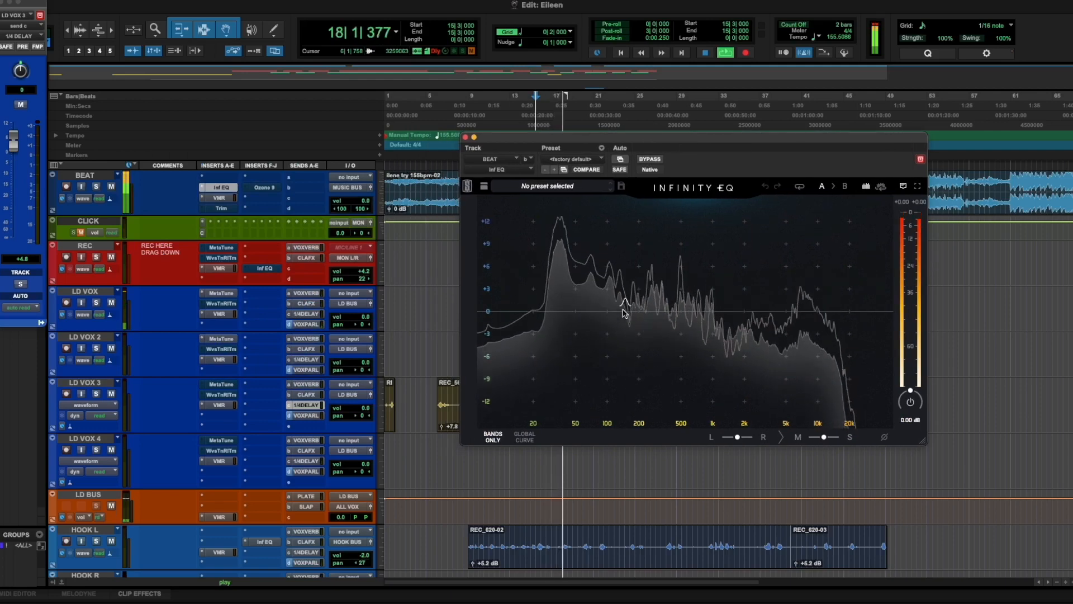
drag(626, 307, 563, 334)
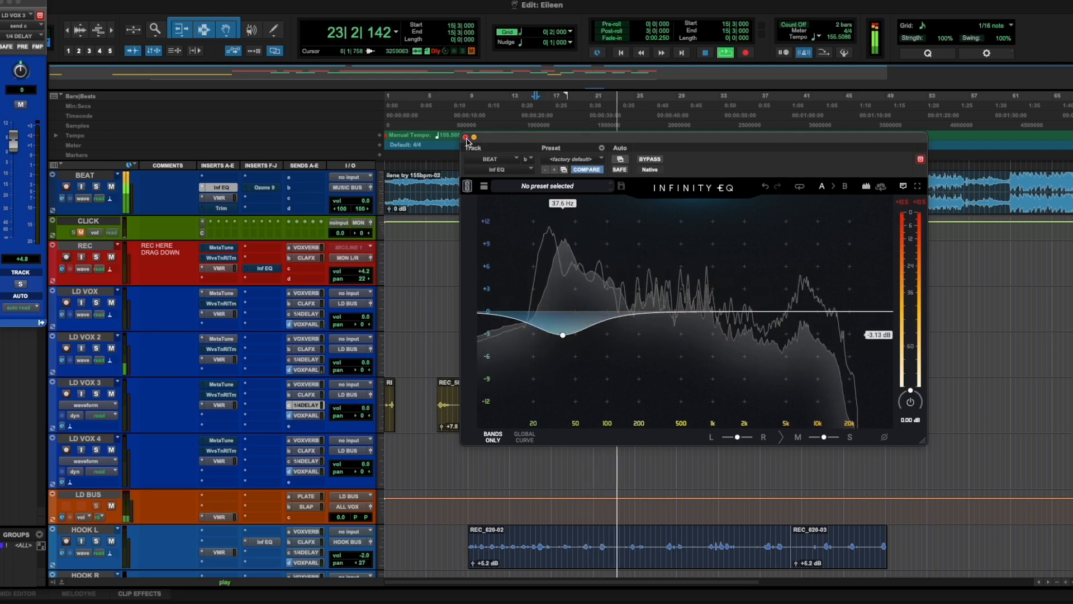
click(466, 137)
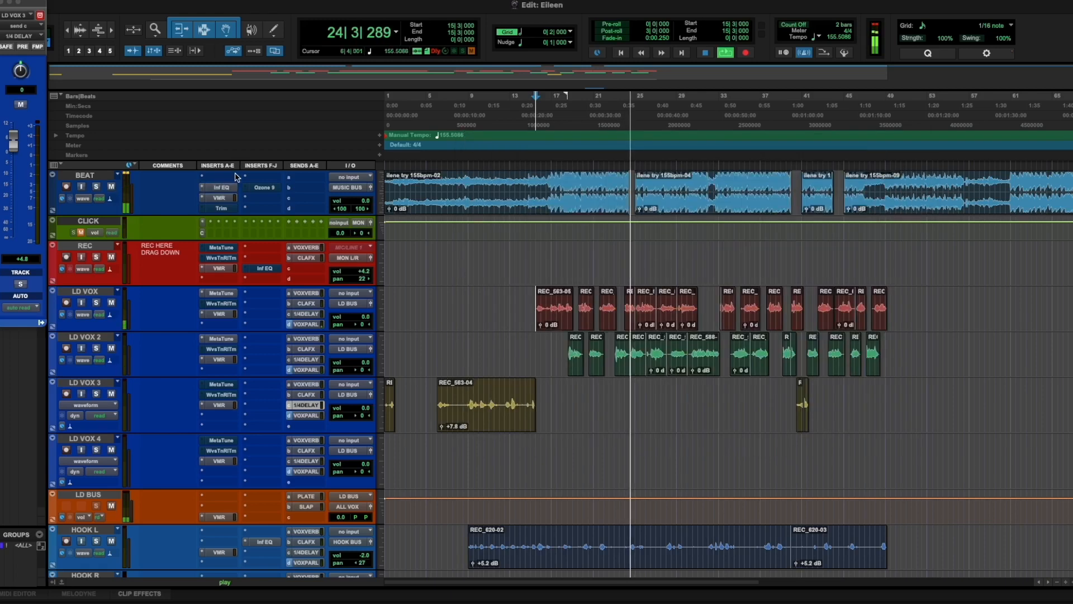
Narrow the low-end cut in the beat's Infinity EQ and move it to about 43.2 Hz
click(221, 188)
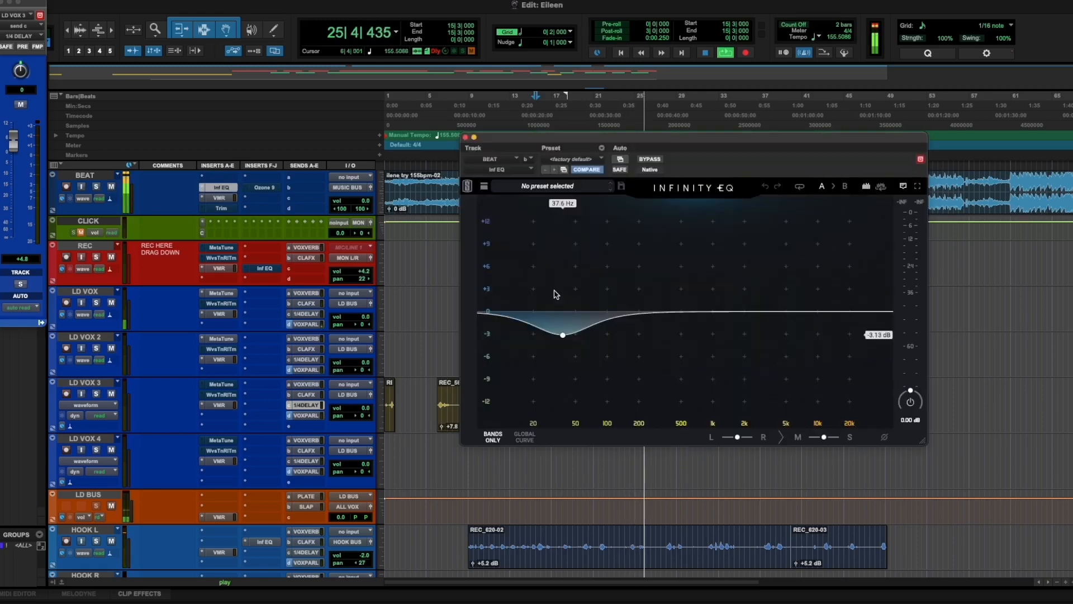
mouse_move(563, 352)
drag(563, 354, 569, 353)
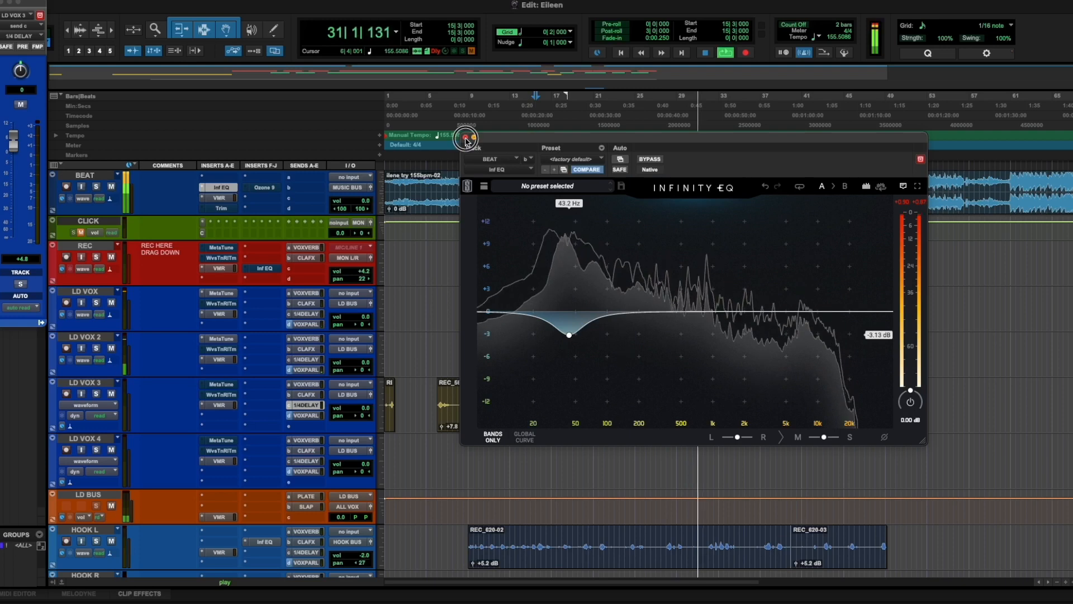
click(465, 137)
key(space)
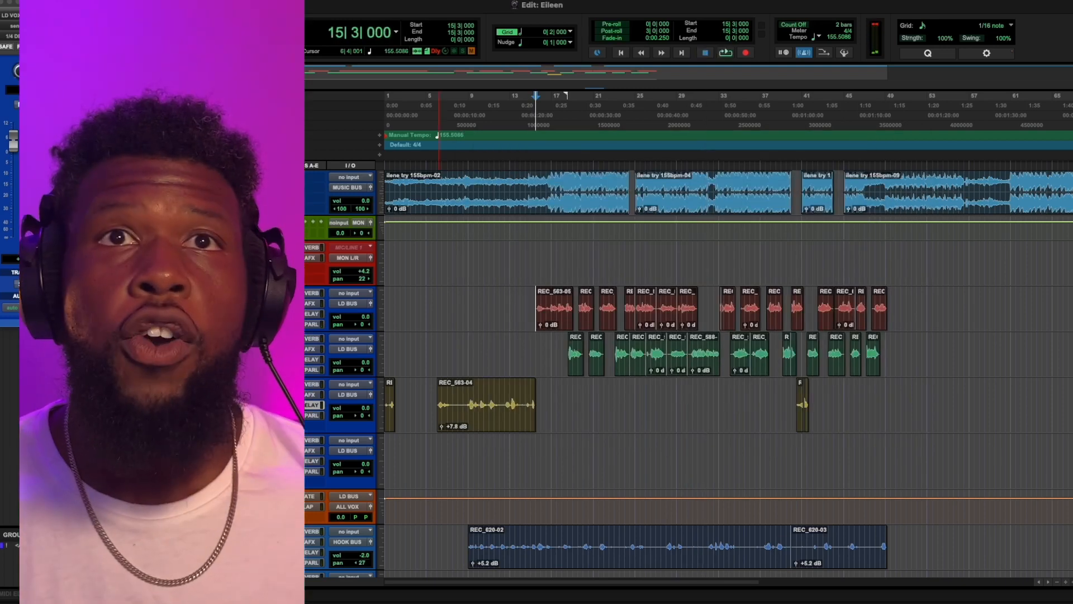
Remove the FG-S and Revival modules from the beat's Virtual Mix Rack
click(251, 198)
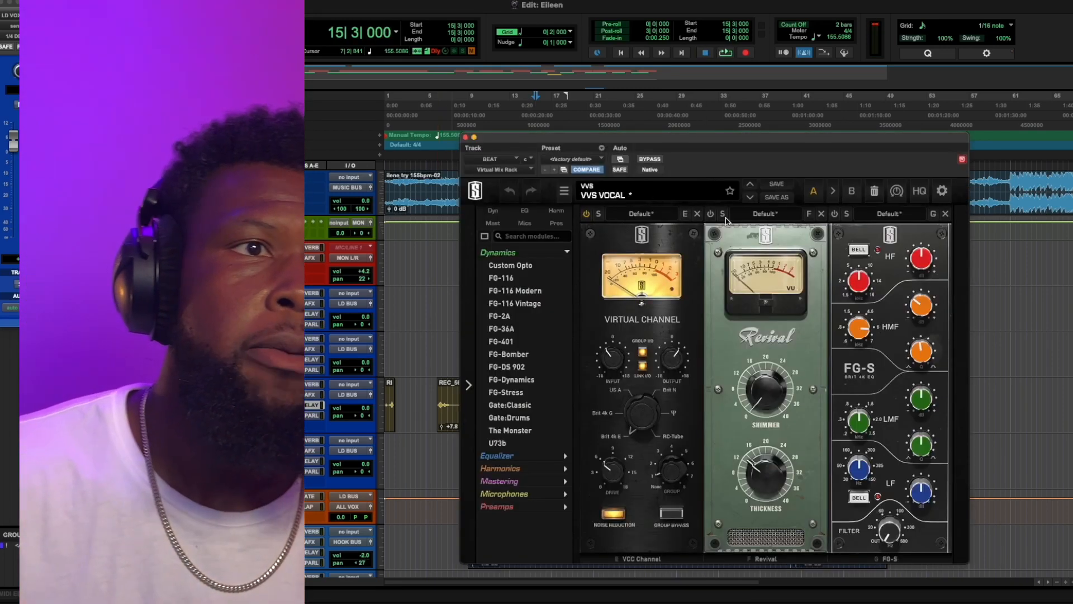
click(945, 214)
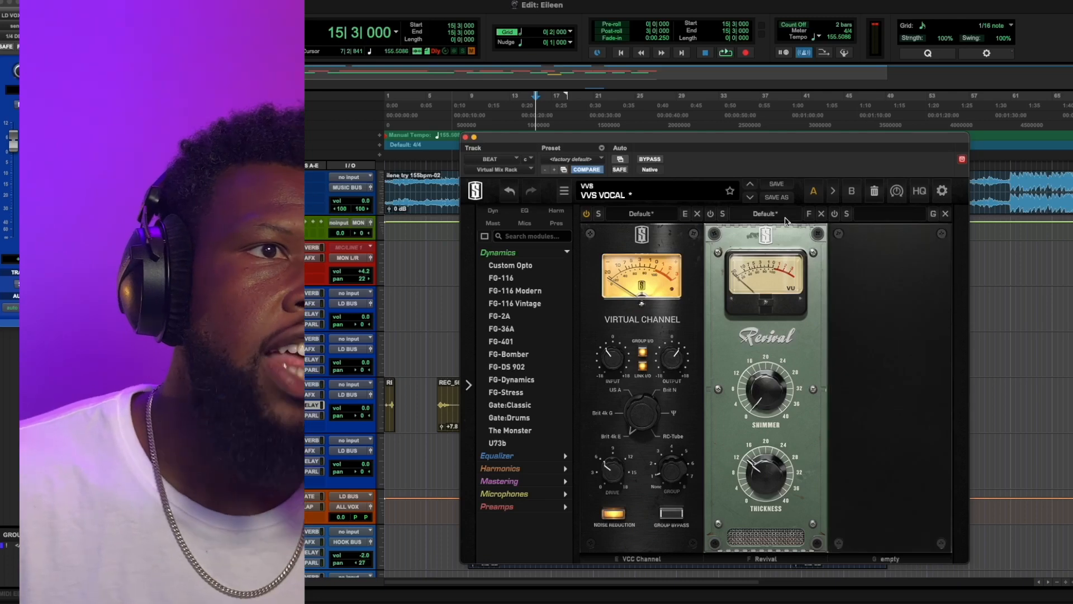
click(820, 213)
Play from bar 17, reset the beat's Virtual Channel input and output to 0 dB and switch off Group I/O
drag(570, 136, 626, 119)
click(552, 190)
key(space)
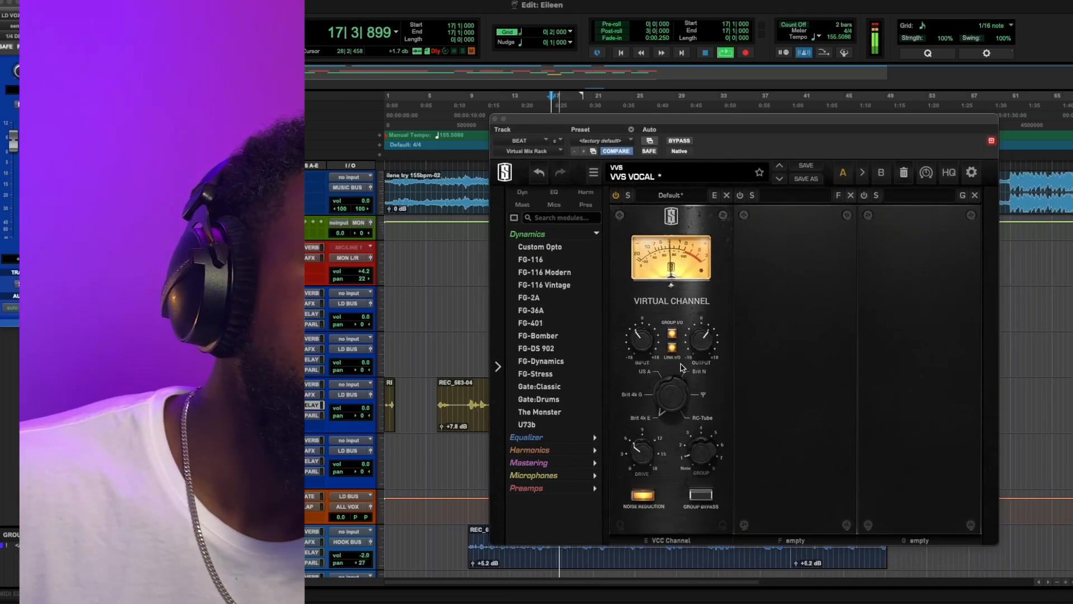
drag(640, 343, 639, 346)
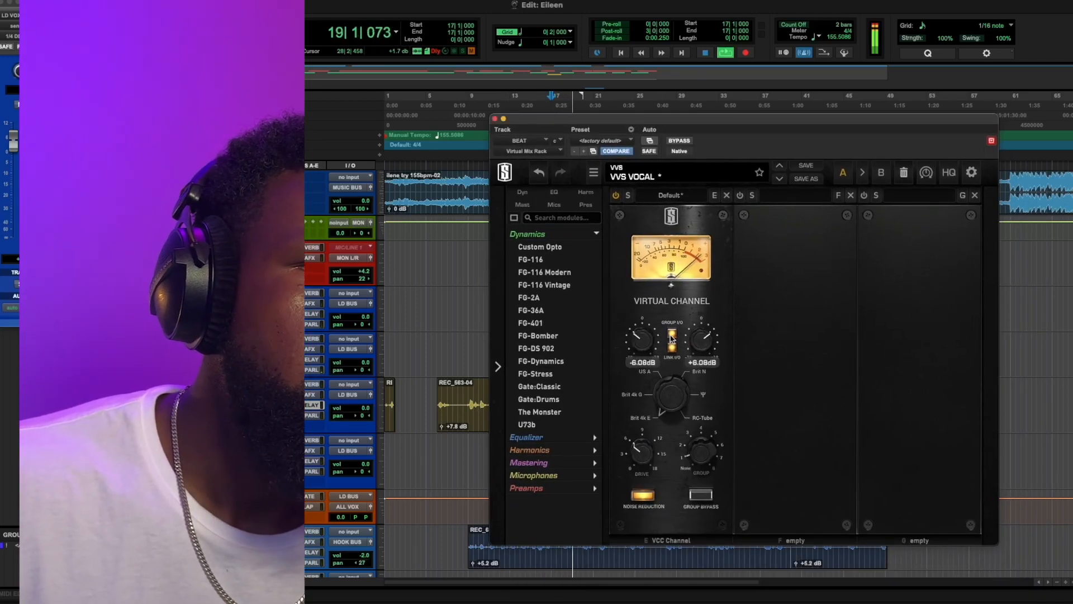
double_click(645, 340)
click(672, 334)
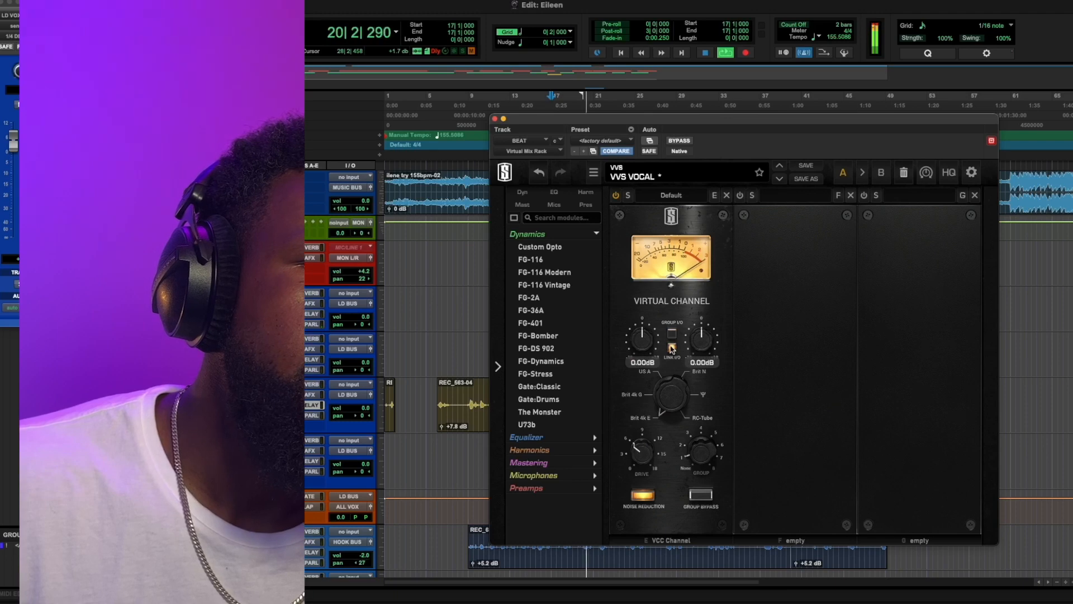
Unlink the Virtual Channel's input and output, and lower only the beat's input gain during playback
drag(642, 342, 644, 356)
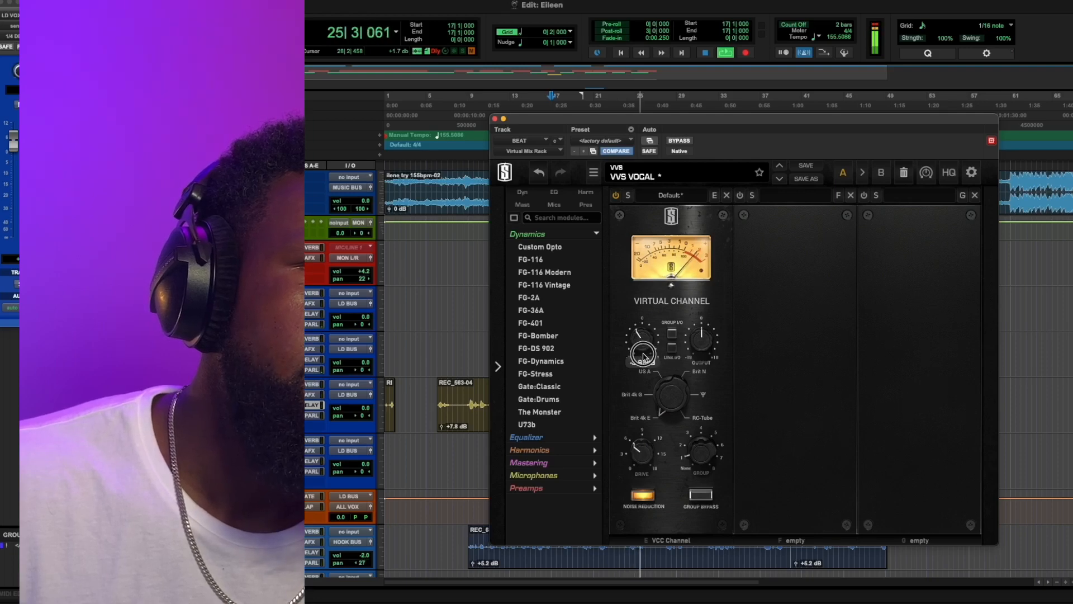
drag(644, 356, 644, 351)
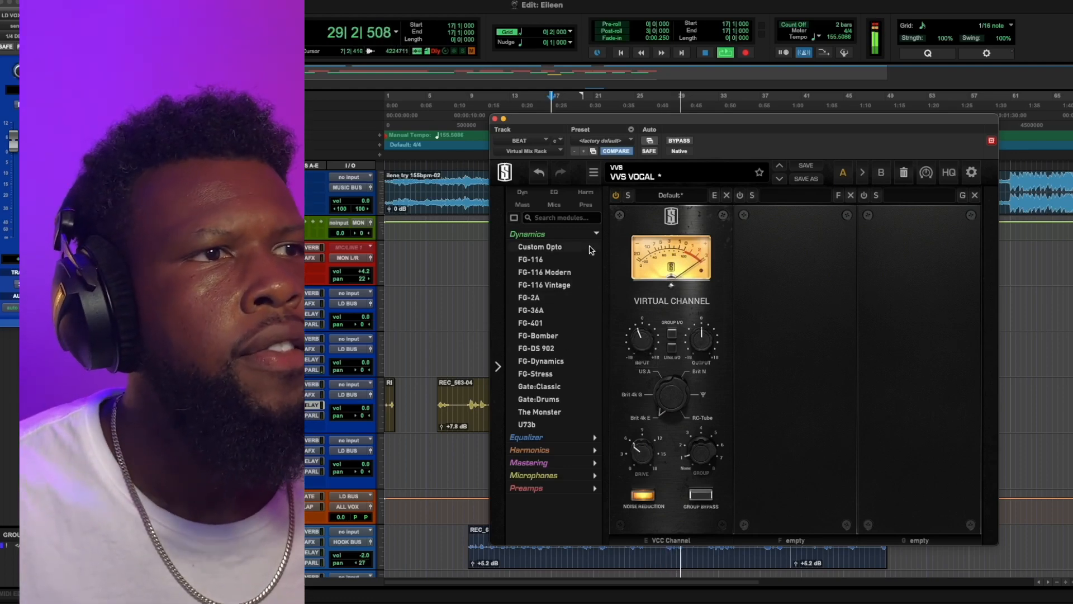
key(space)
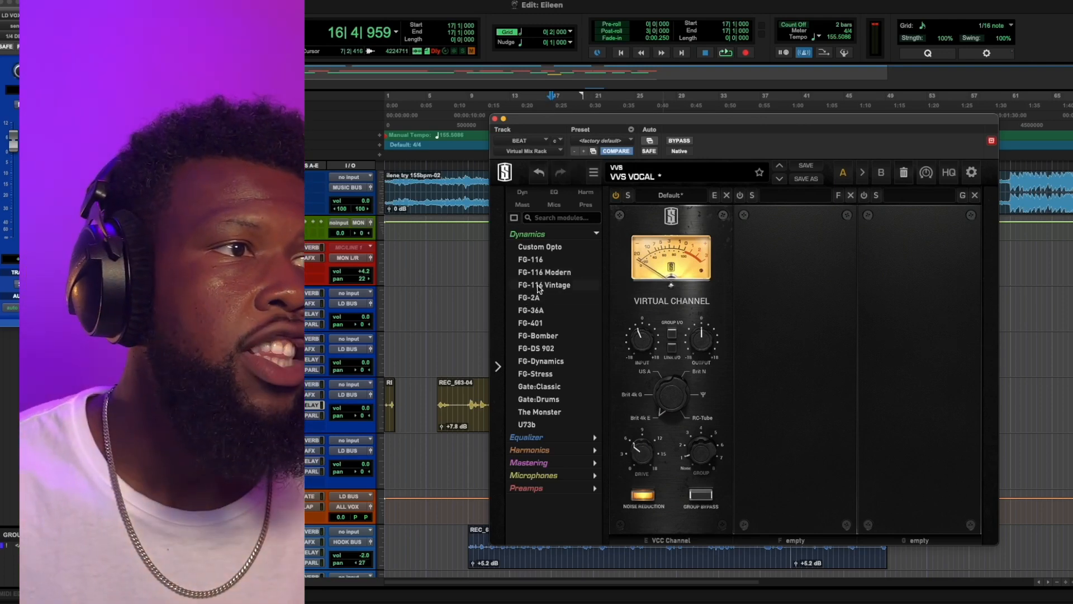
Add the FG-401 compressor after the beat's Virtual Channel, enable it and start playback
double_click(531, 322)
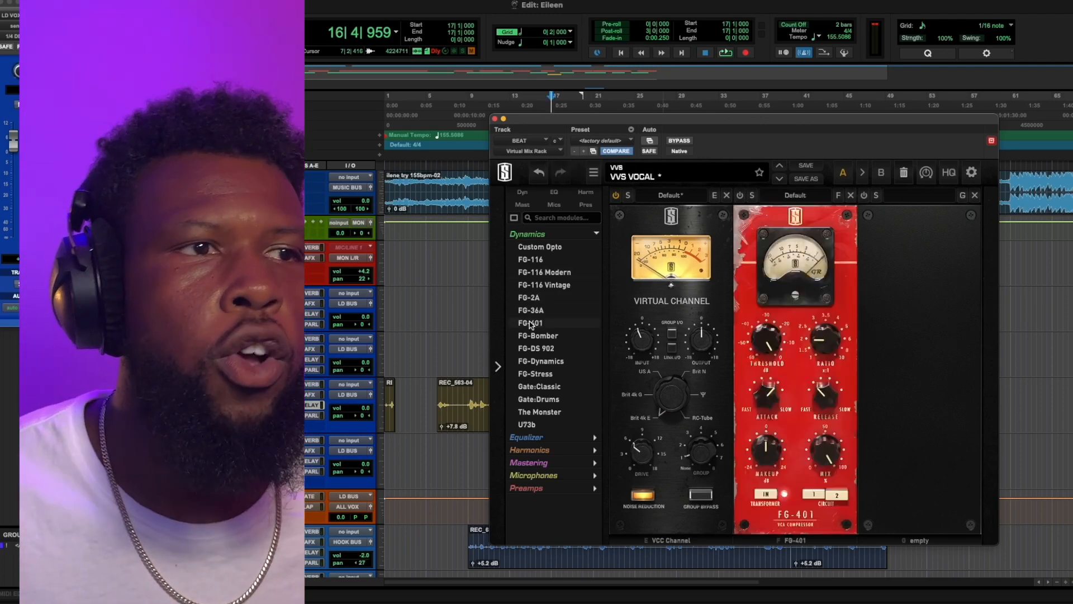
click(739, 196)
key(space)
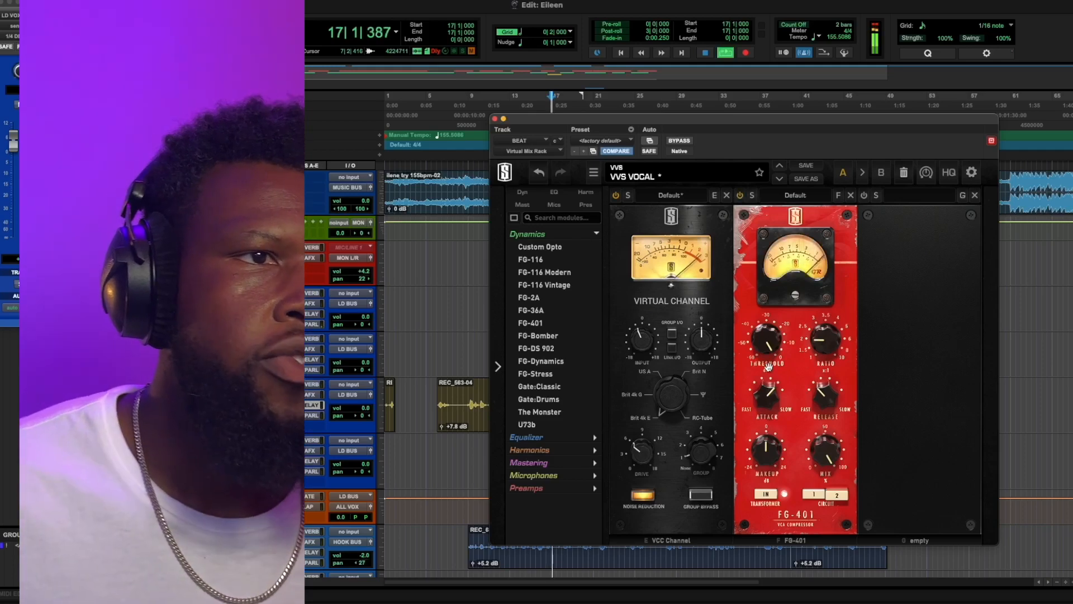
Adjust the FG-401's threshold and ratio, and set its mix to 53% and makeup gain to +2.37 dB
drag(762, 343, 758, 372)
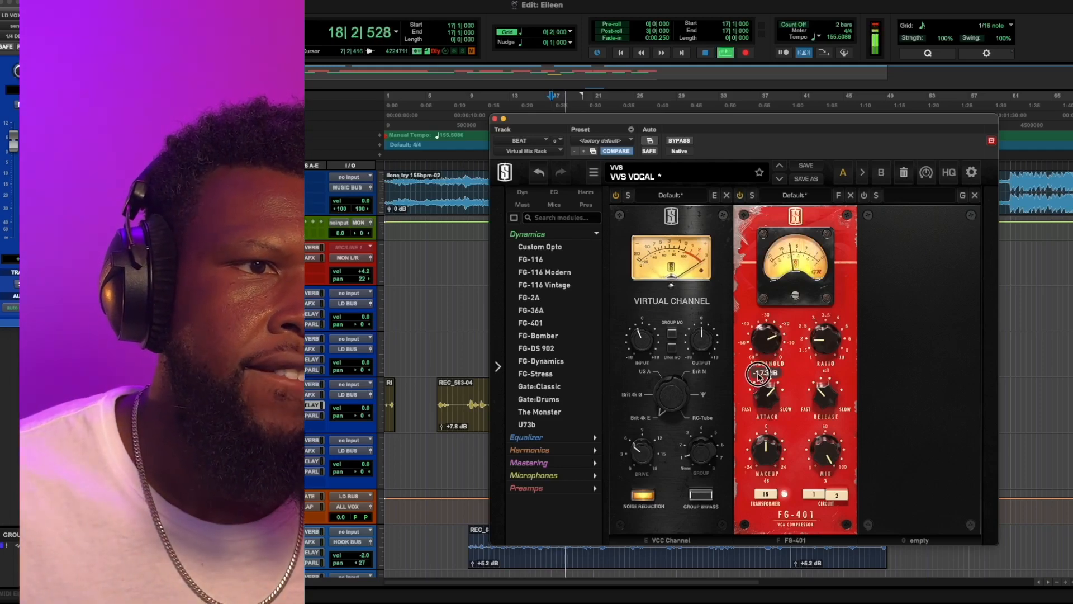
drag(827, 451, 820, 493)
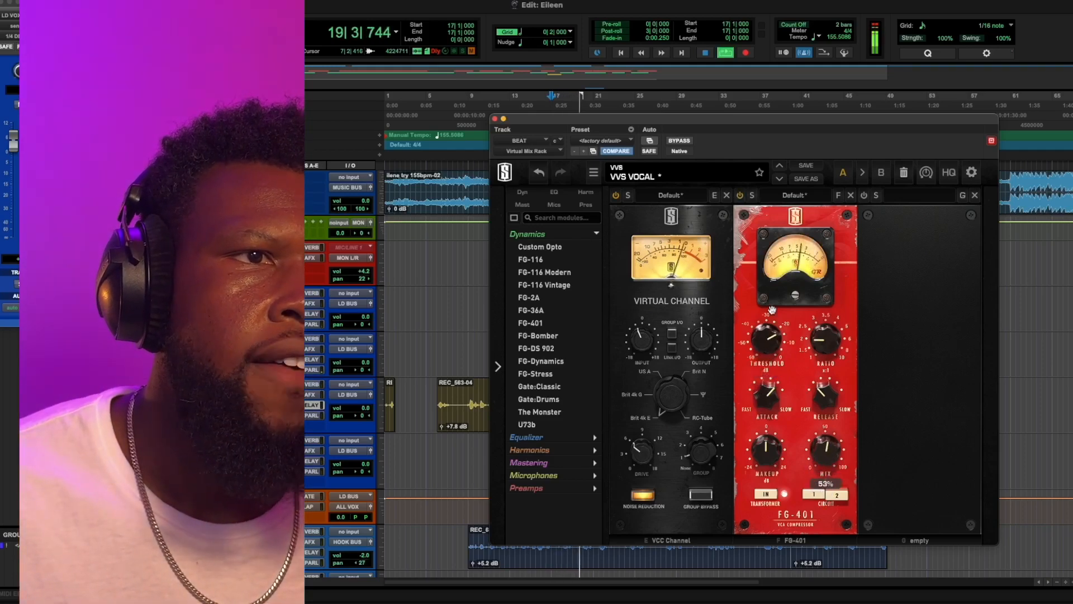
drag(769, 342, 819, 305)
drag(765, 452, 763, 442)
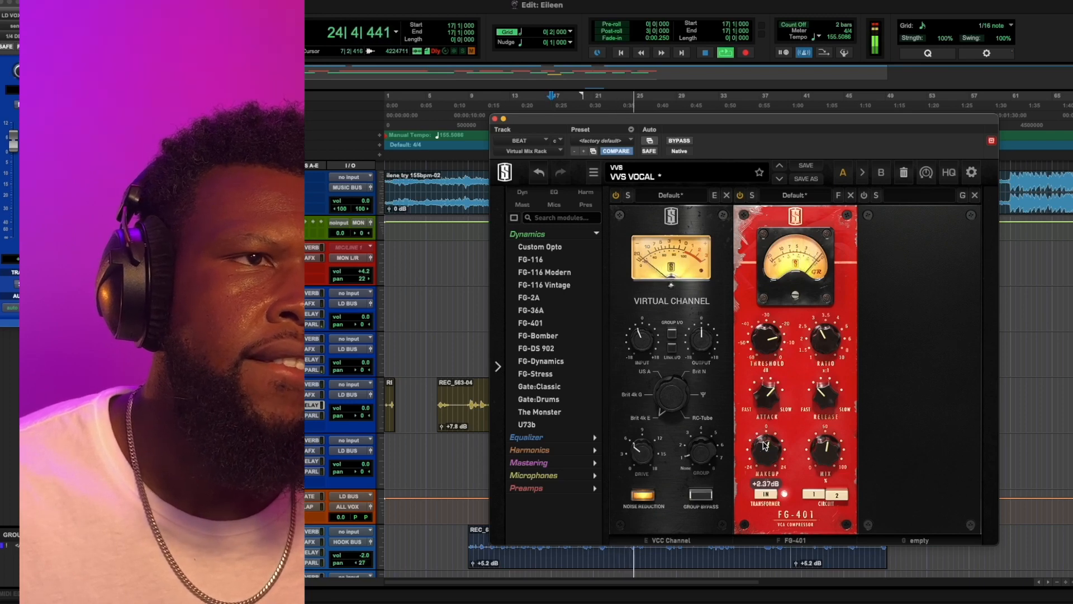
click(494, 119)
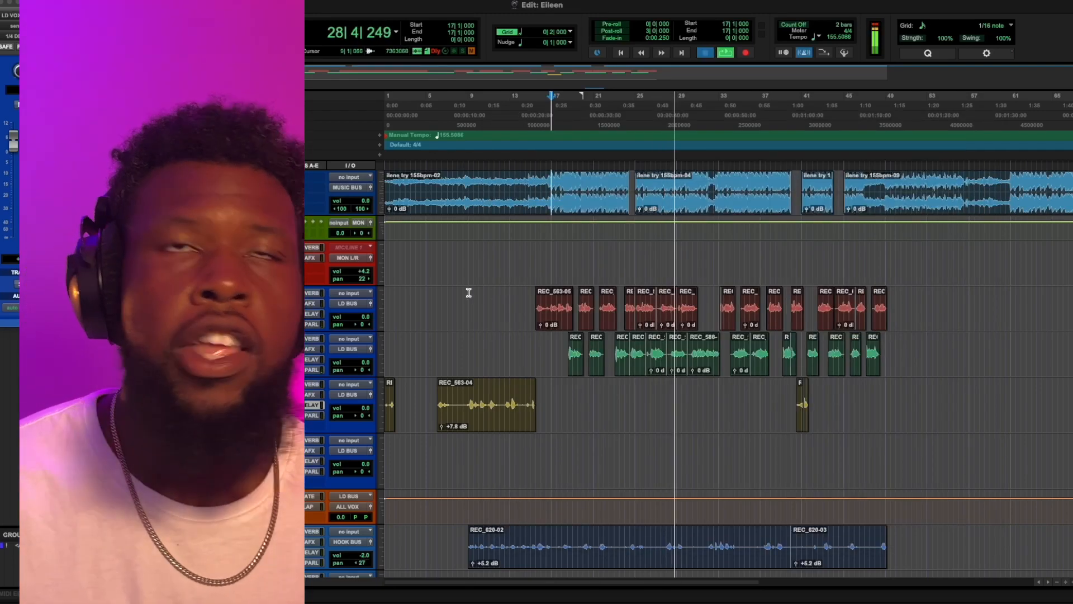
key(space)
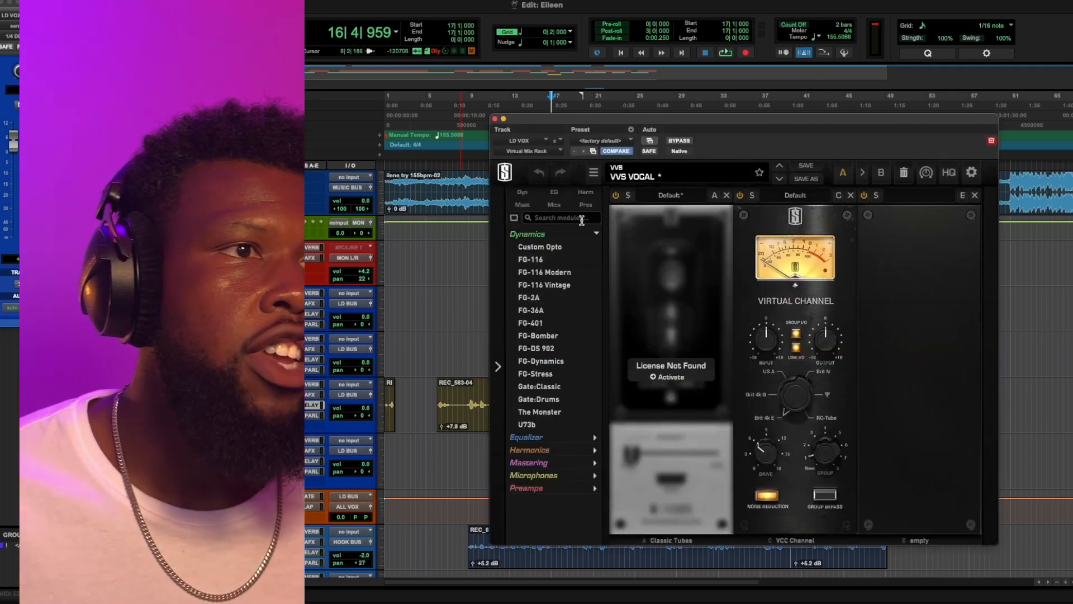
Remove the unlicensed Classic Tubes module from the LD VOX track's Virtual Mix Rack
click(726, 195)
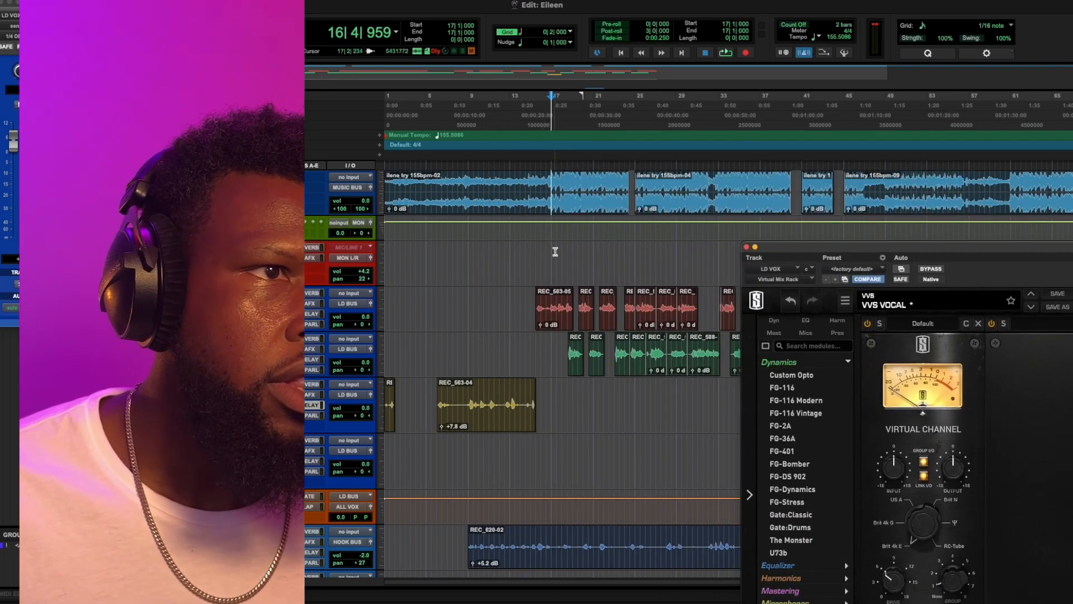
click(557, 251)
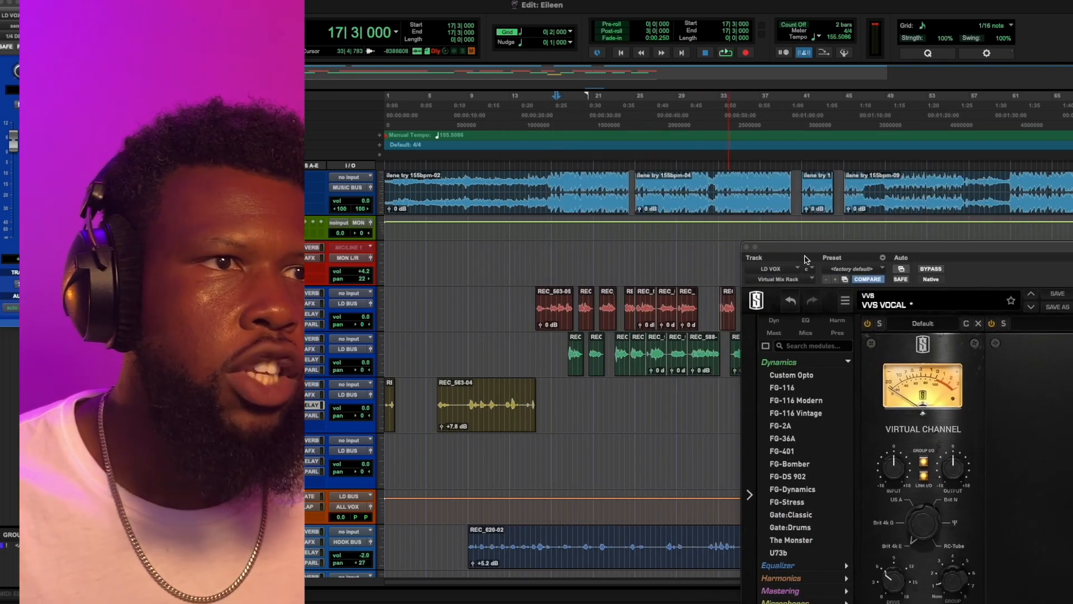
drag(805, 248, 587, 431)
Select the two adjacent LD VOX 2 clips spanning bars 23 to 26 and play them
click(627, 368)
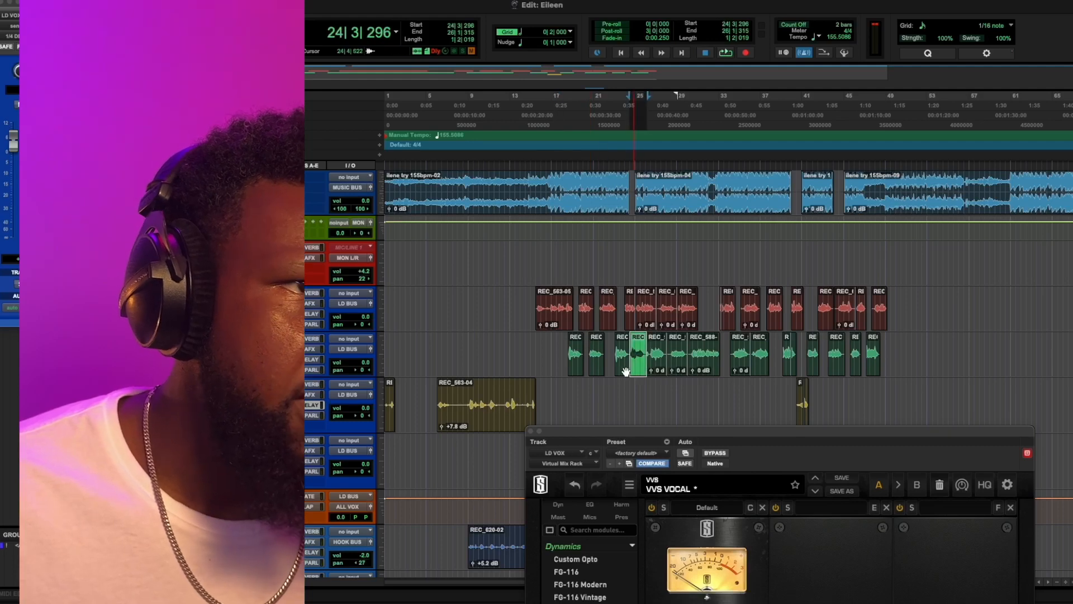
shift+click(619, 373)
click(531, 431)
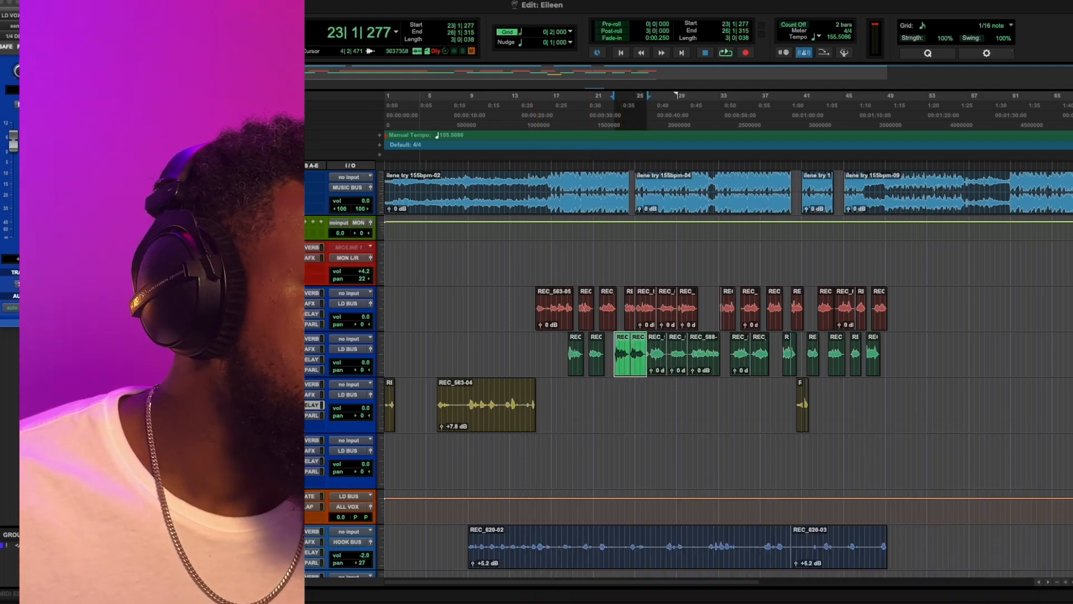
key(space)
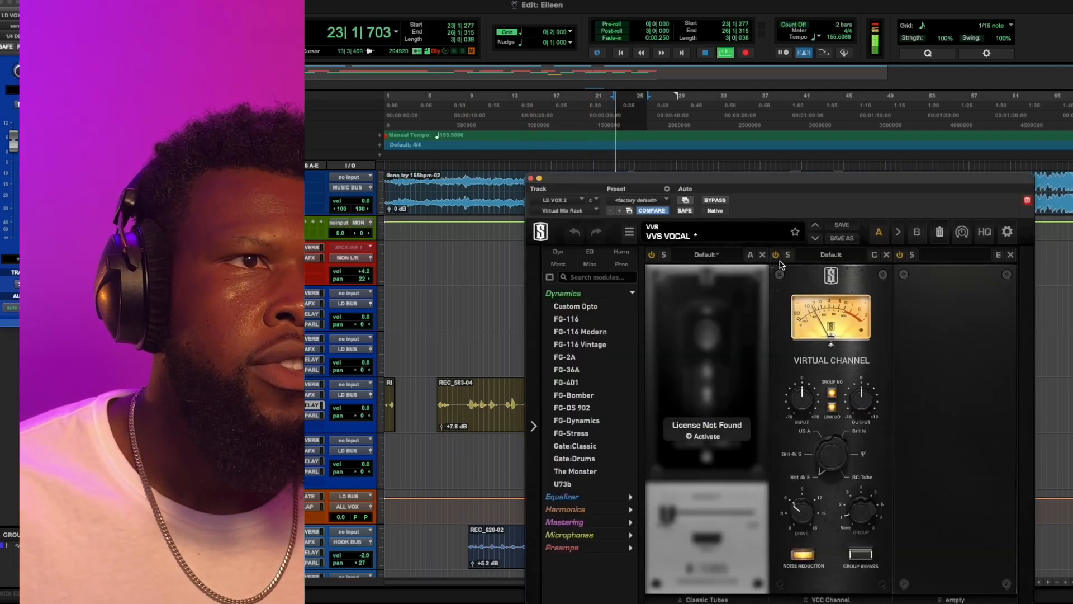
Remove Classic Tubes from the LD VOX 2 rack and raise its Virtual Channel input with Group and Link I/O off
click(762, 255)
drag(797, 204, 712, 122)
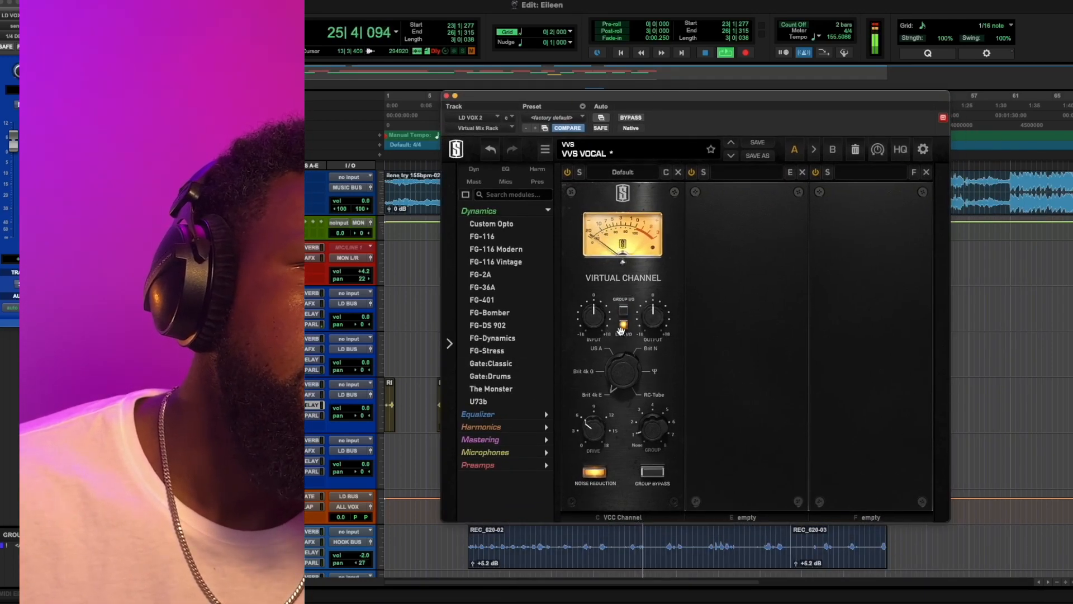
drag(603, 324, 606, 312)
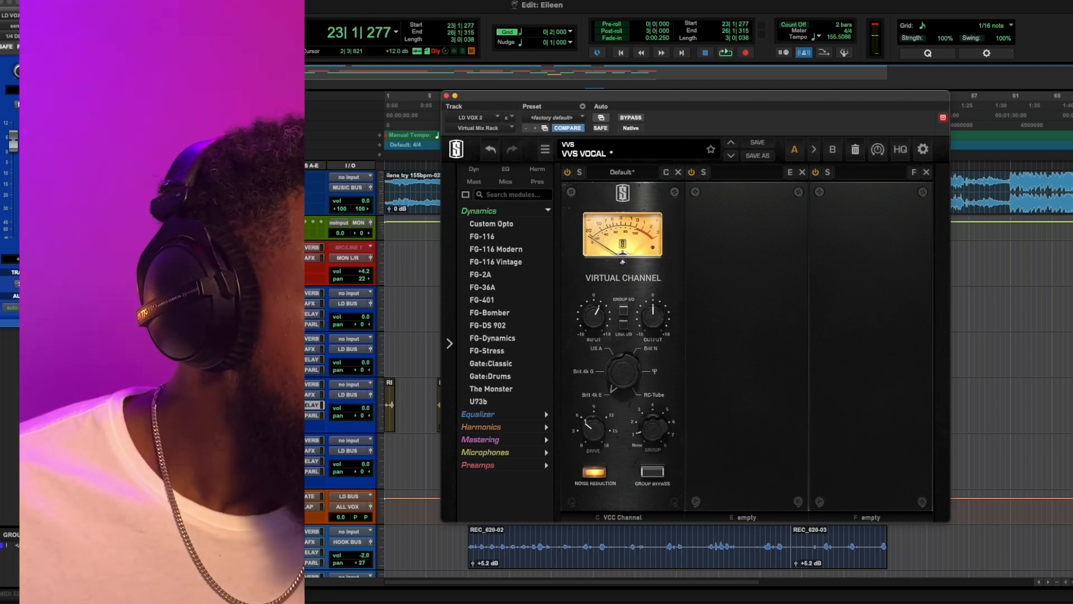
click(453, 97)
Play the selected section and set the beat's Virtual Channel input gain to -3.77 dB
key(space)
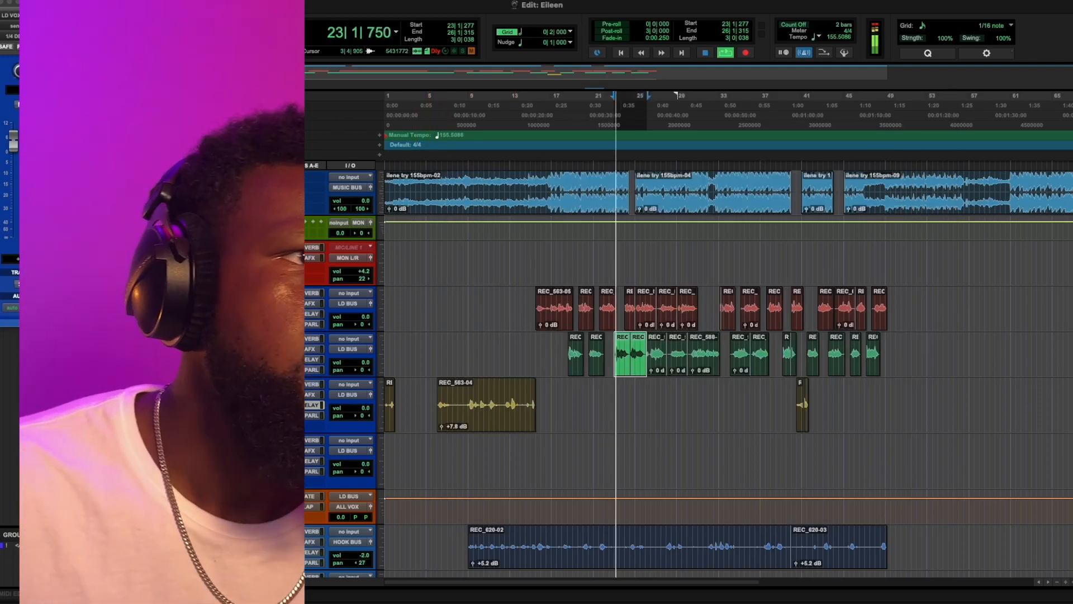
click(259, 198)
drag(596, 323, 596, 324)
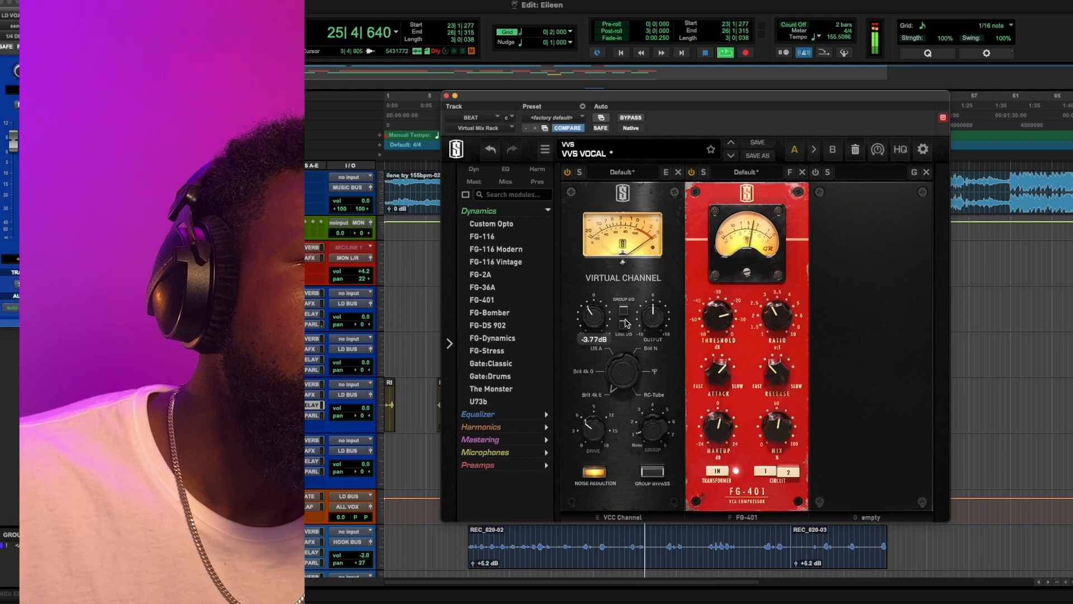
Raise the makeup gain of the beat's FG-401 compressor to +7.88 dB during playback and close the rack
drag(721, 435, 720, 436)
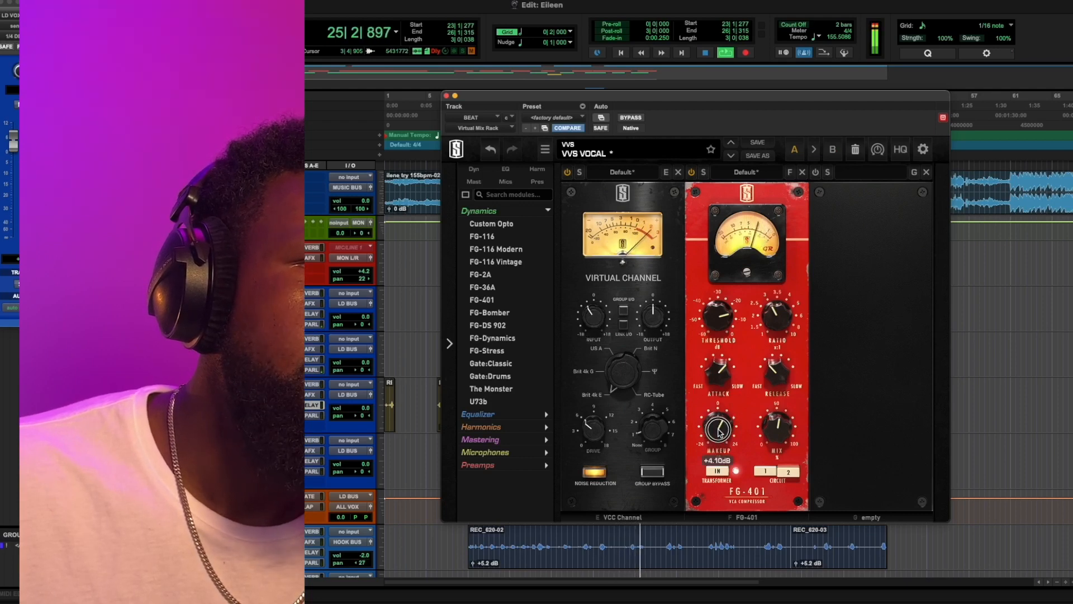
drag(719, 432, 720, 430)
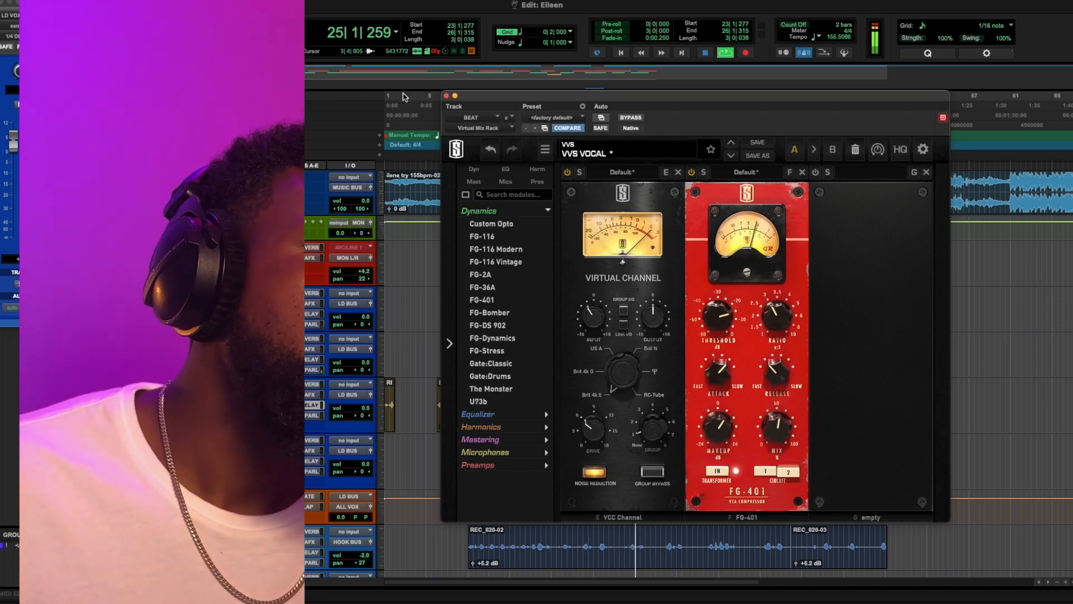
click(445, 96)
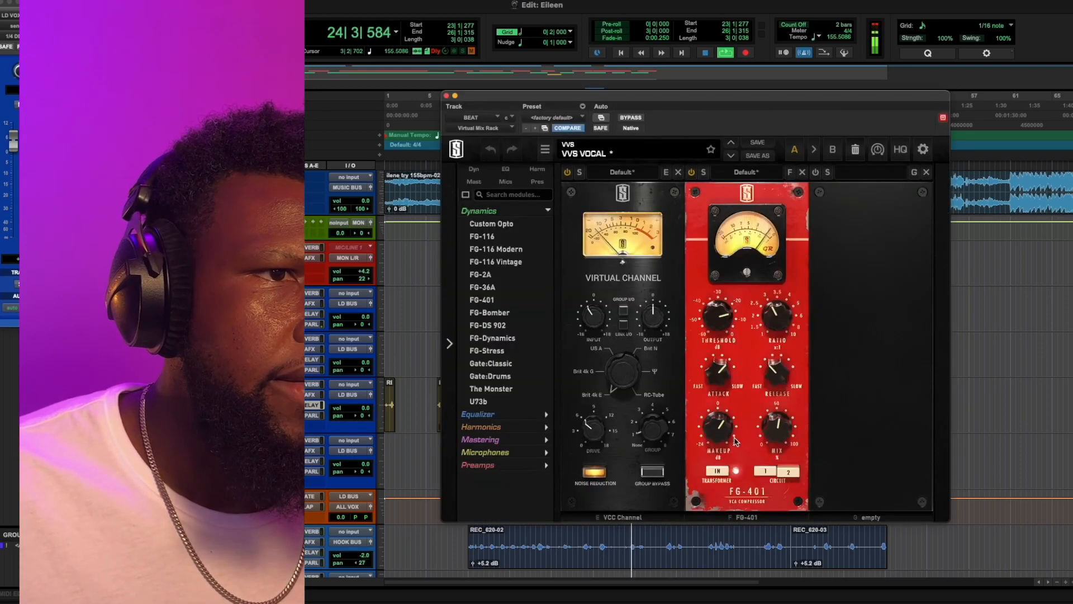
drag(714, 430, 713, 427)
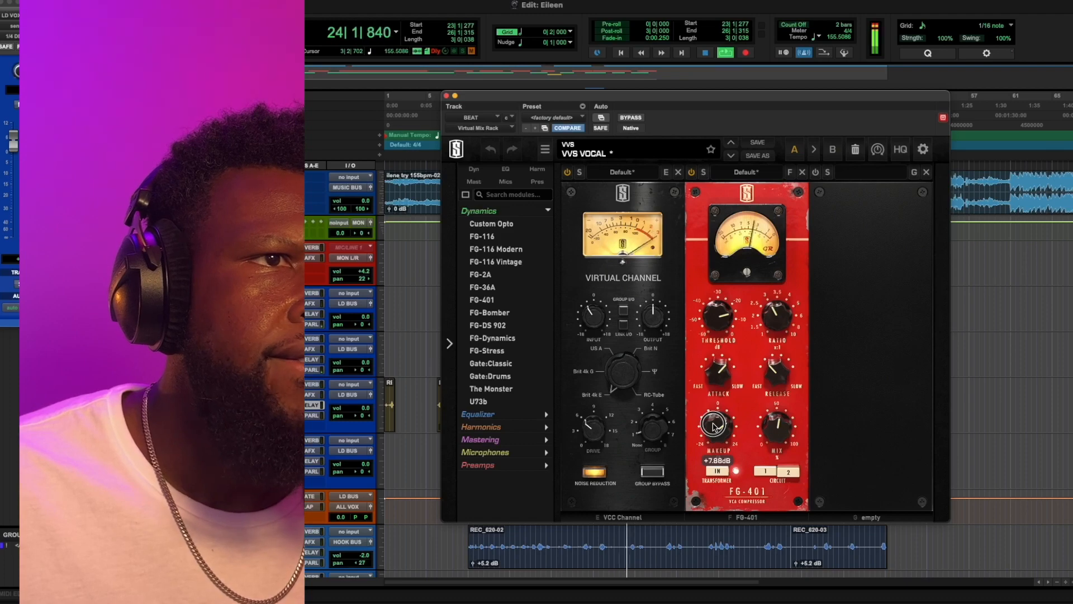
click(446, 96)
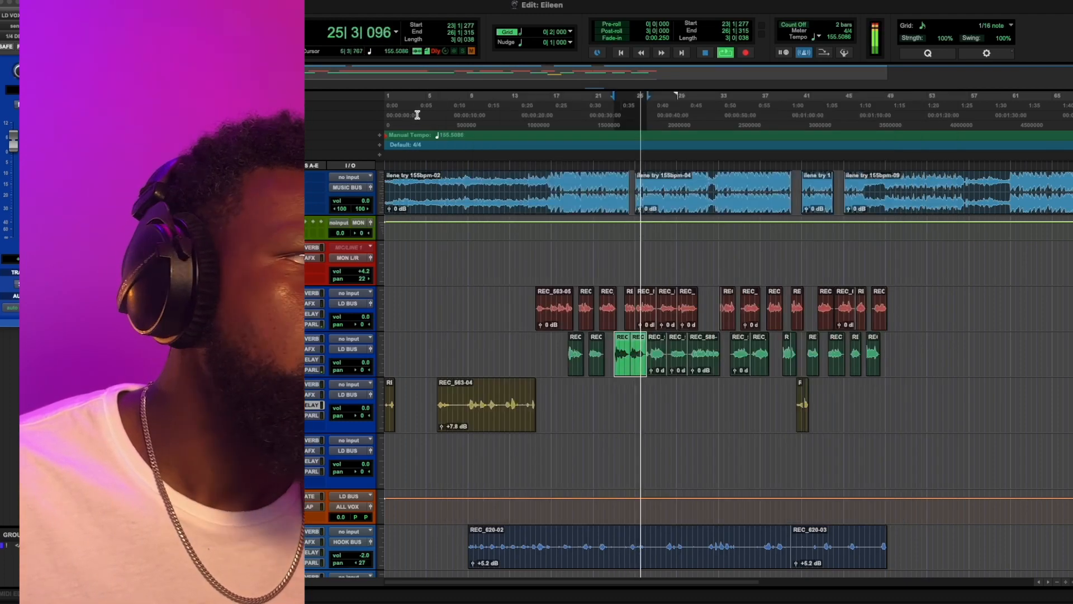
Stop playback and insert Initial Clipper (stereo) on the MIXBUS track
scroll(727, 335, down, 10)
key(space)
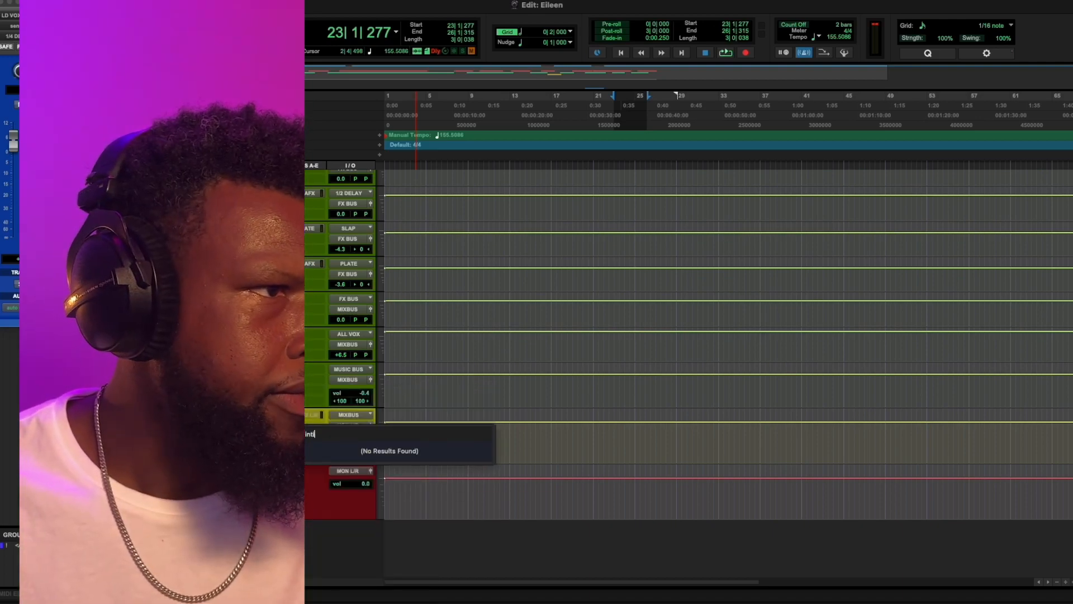
key(BackSpace)
key(BackSpace)
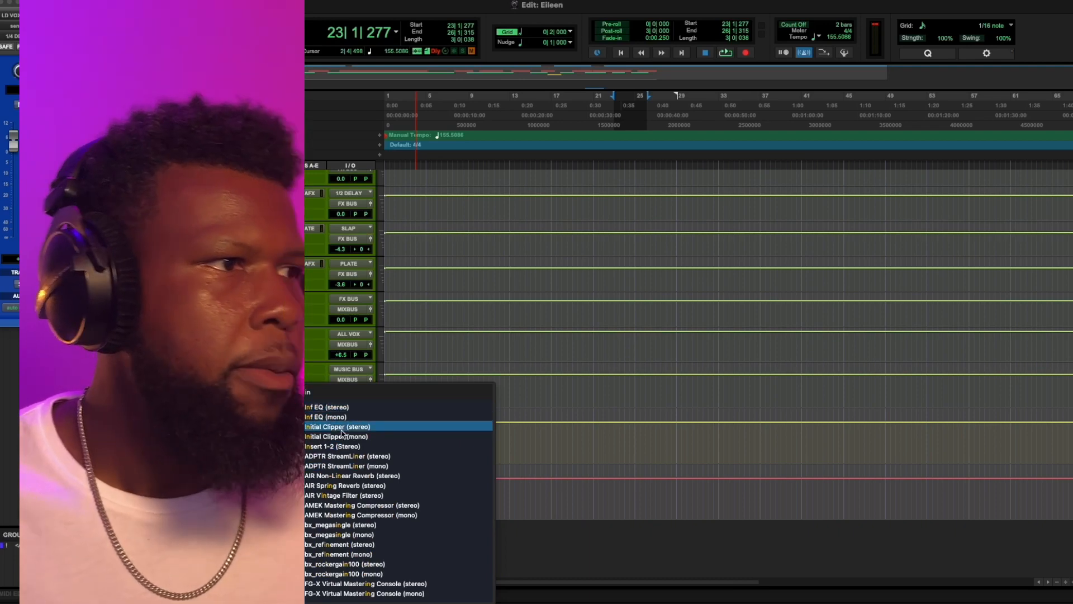
click(341, 428)
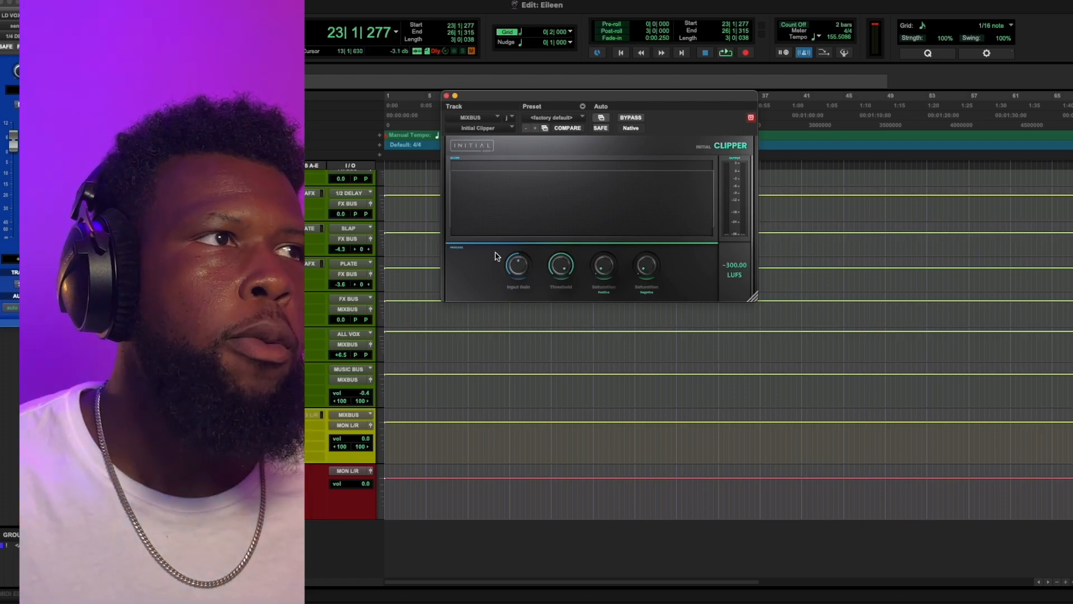
click(446, 96)
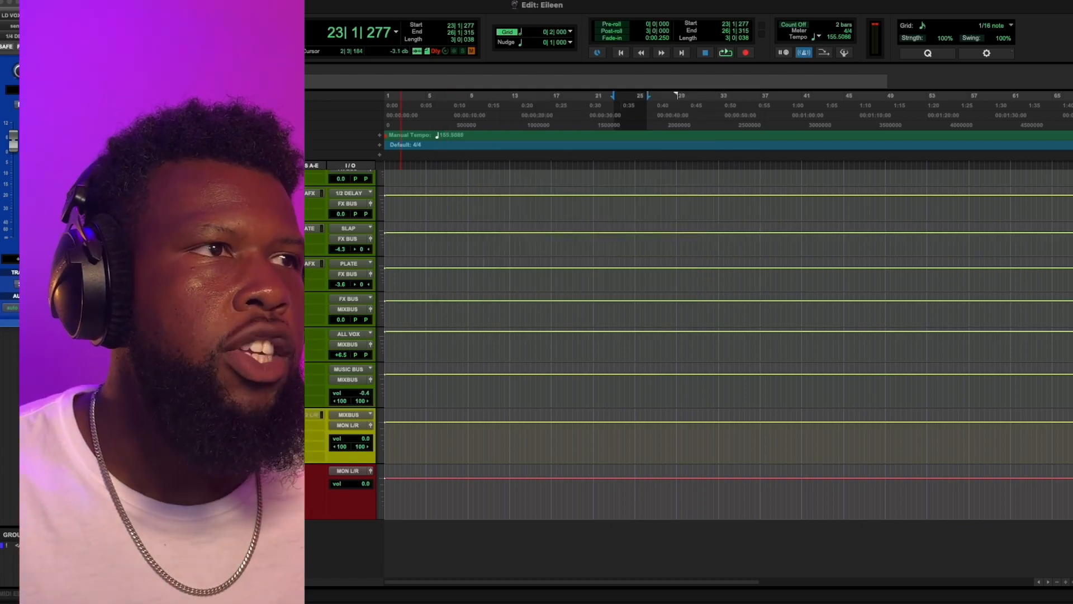
Open the Youlean Loudness Meter on Master 1 and hide its histogram graph
click(253, 471)
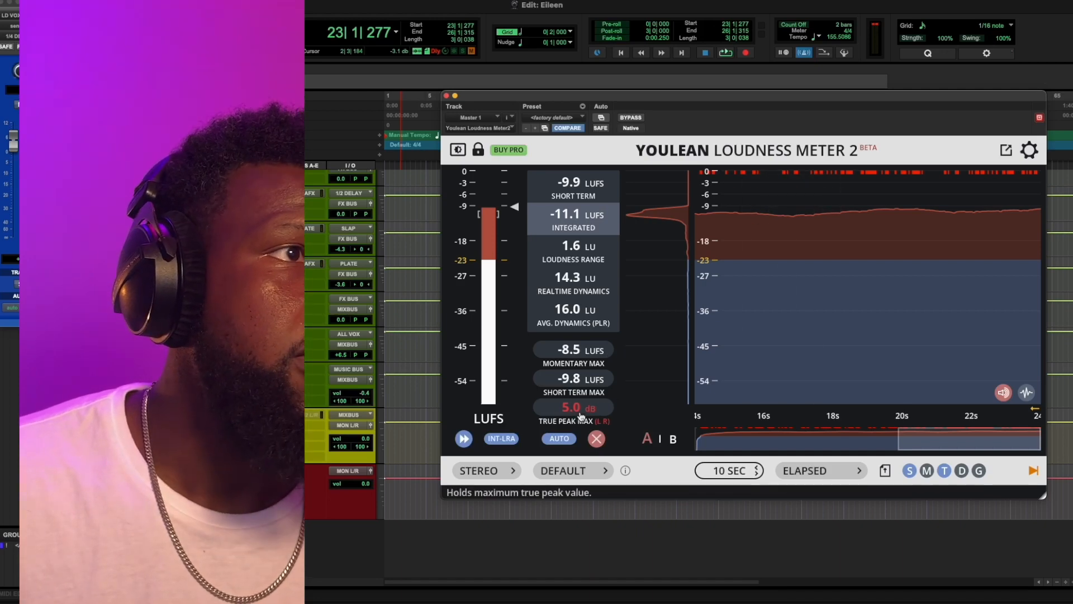
click(476, 150)
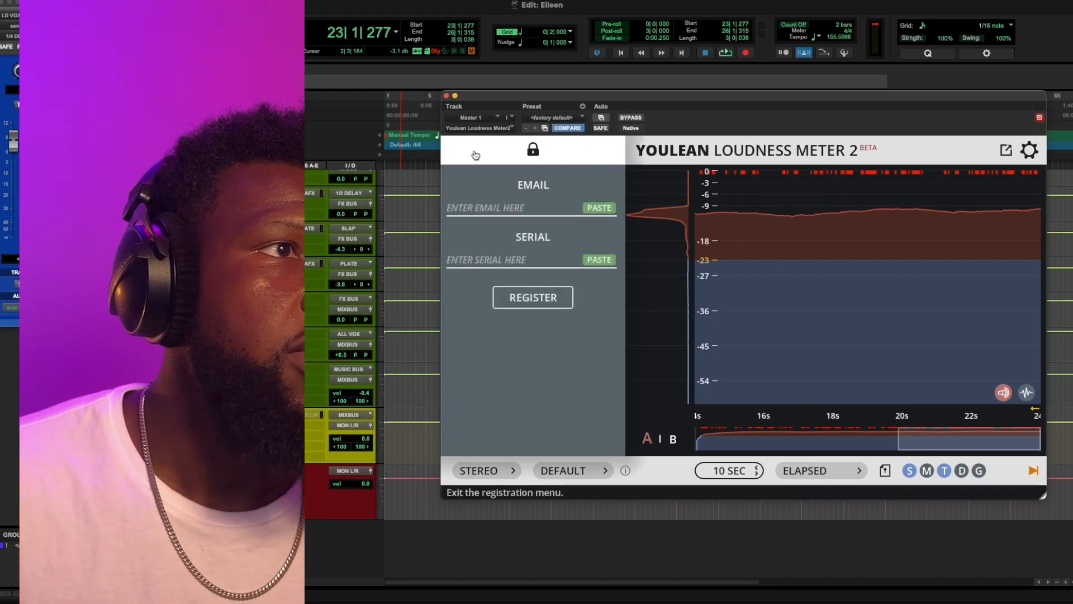
click(529, 151)
click(454, 150)
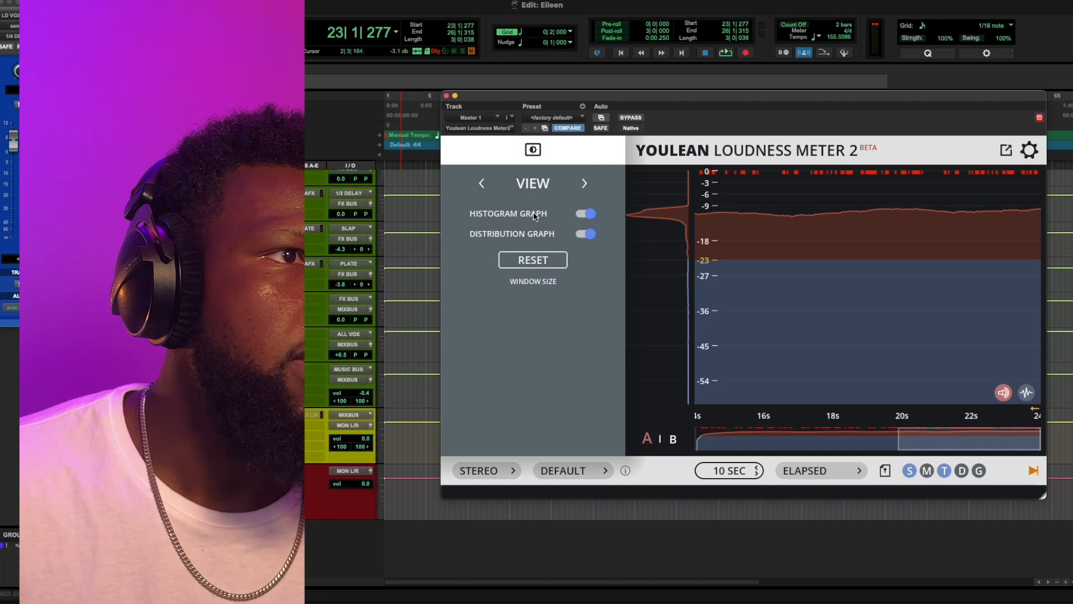
click(586, 218)
click(570, 149)
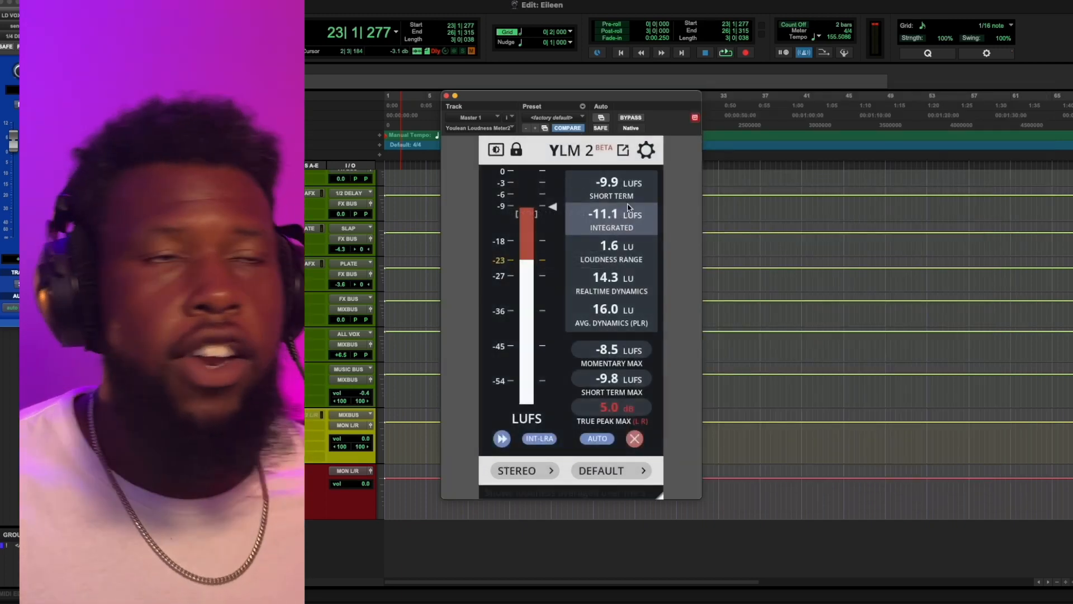
Check the selection's loudness in playback and reset the ALL VOX and MUSIC BUS volumes to 0.0 dB
key(space)
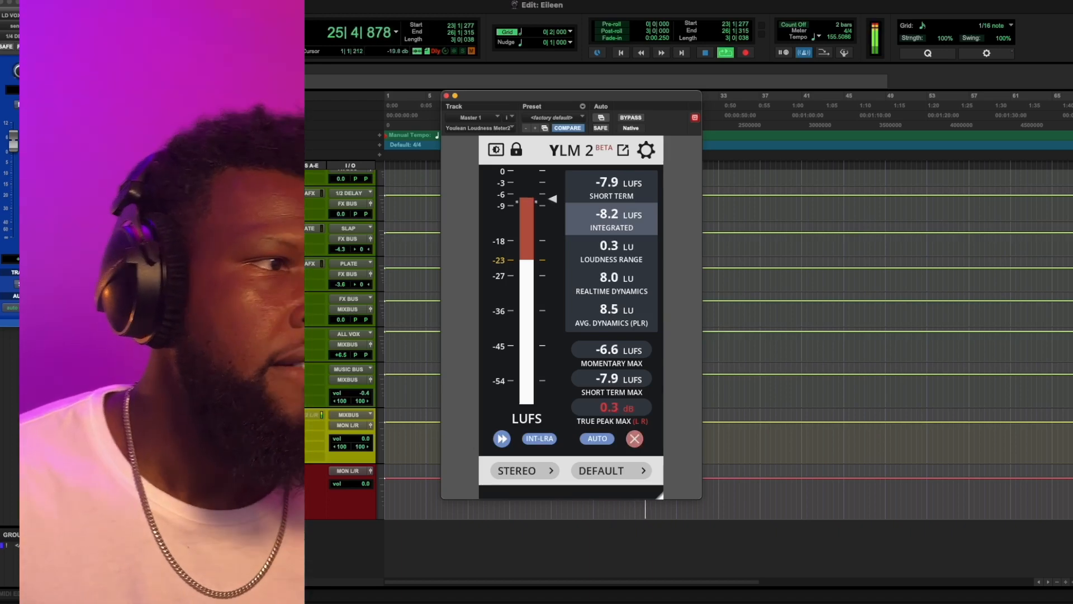
key(space)
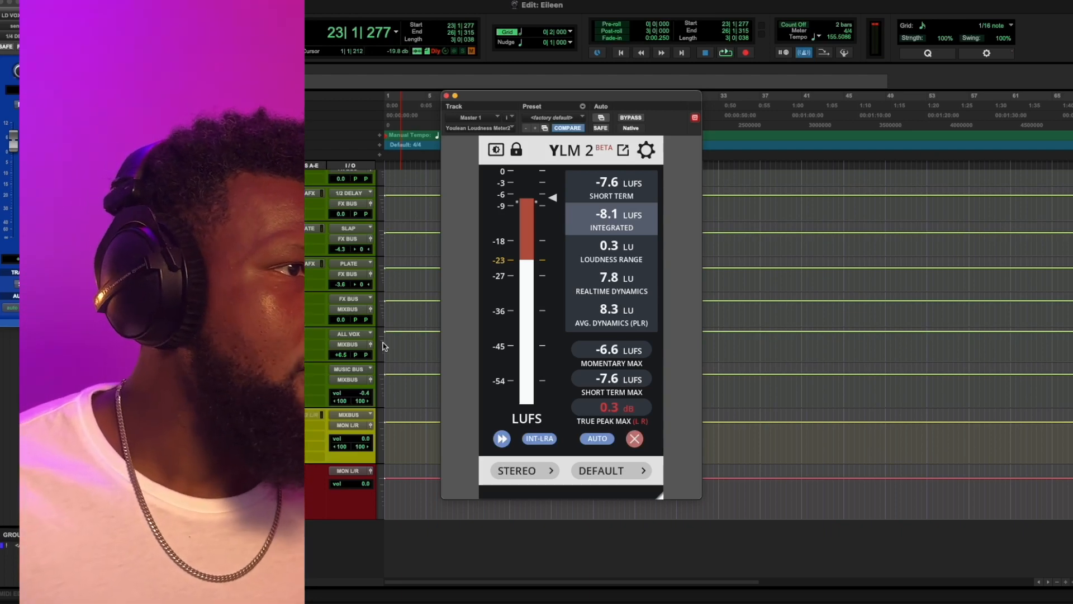
alt+click(340, 356)
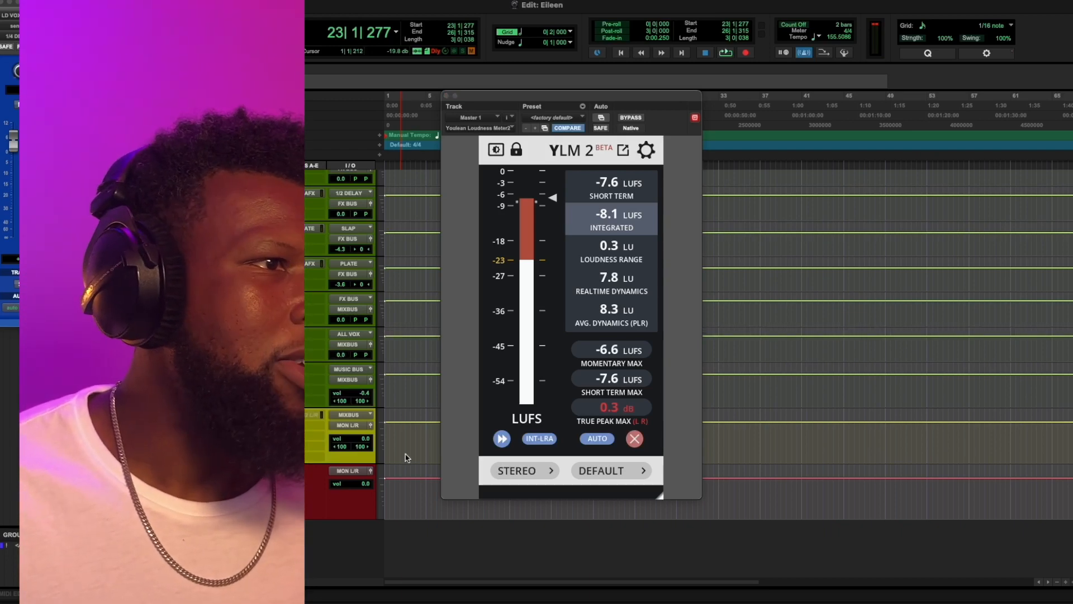
alt+click(366, 396)
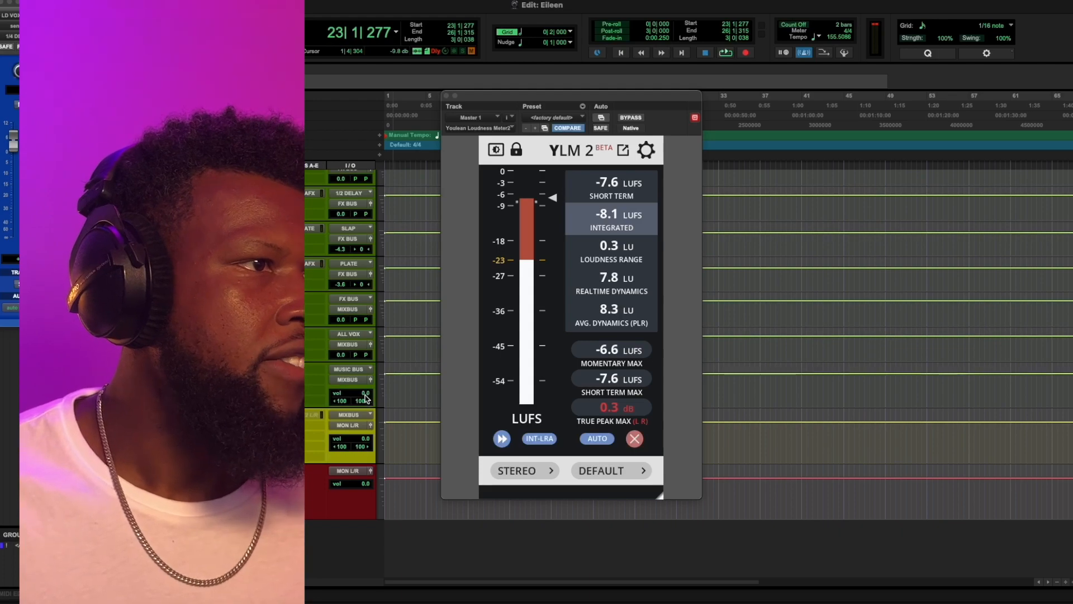
key(space)
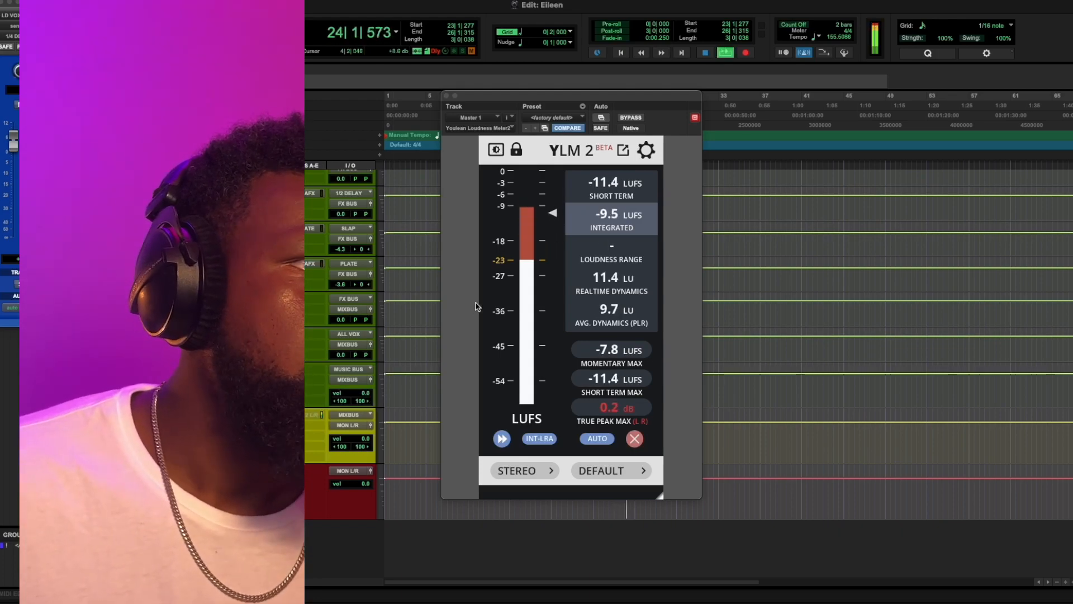
Open the BEAT track's Virtual Mix Rack and compare the beat with and without the FG-401 compressor
scroll(431, 304, up, 5)
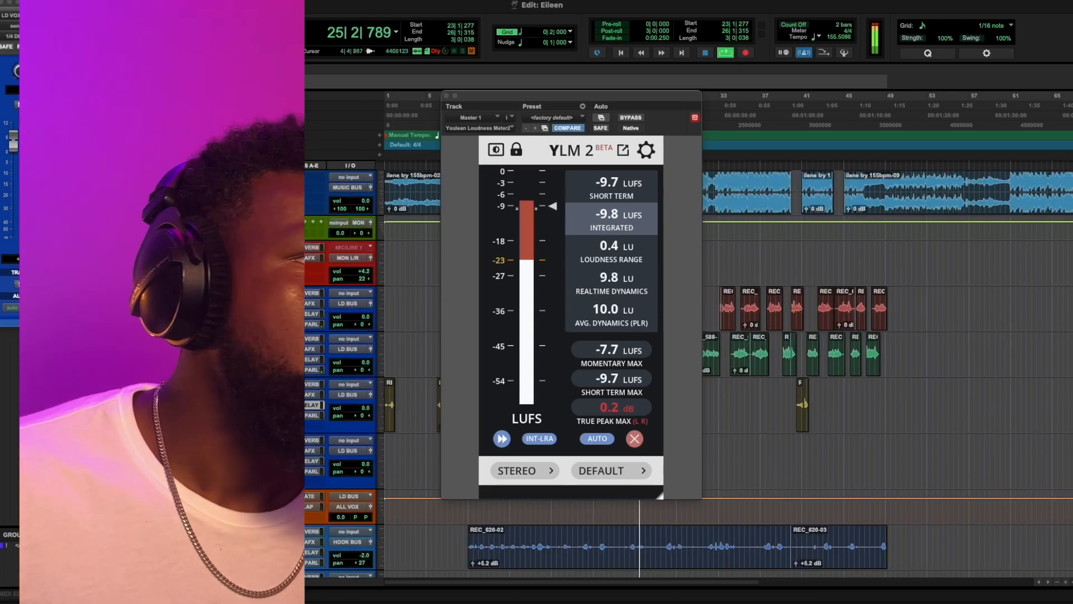
click(256, 198)
key(space)
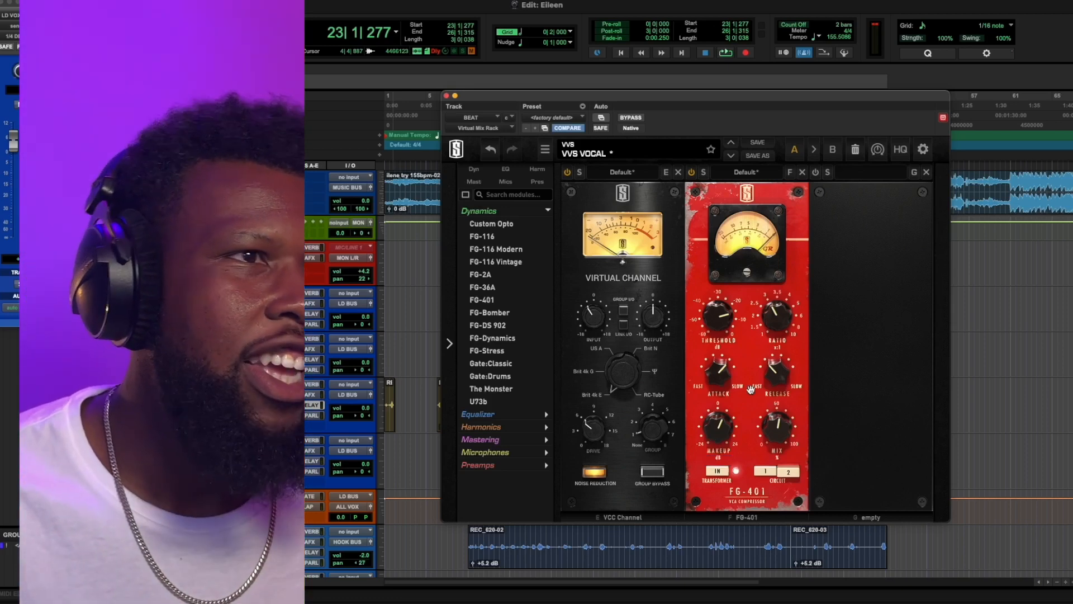
key(space)
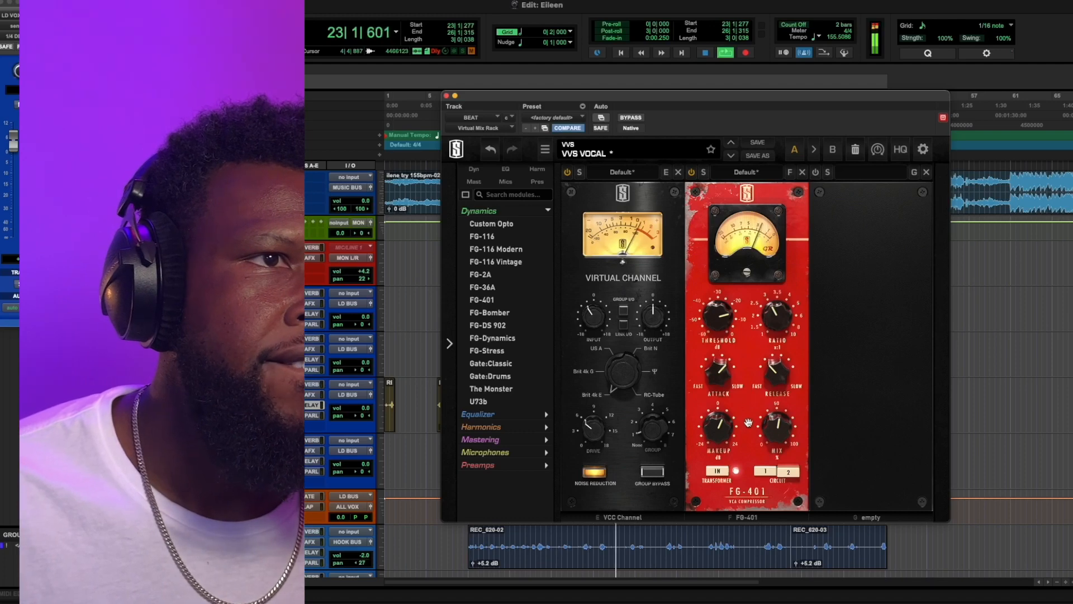
click(691, 173)
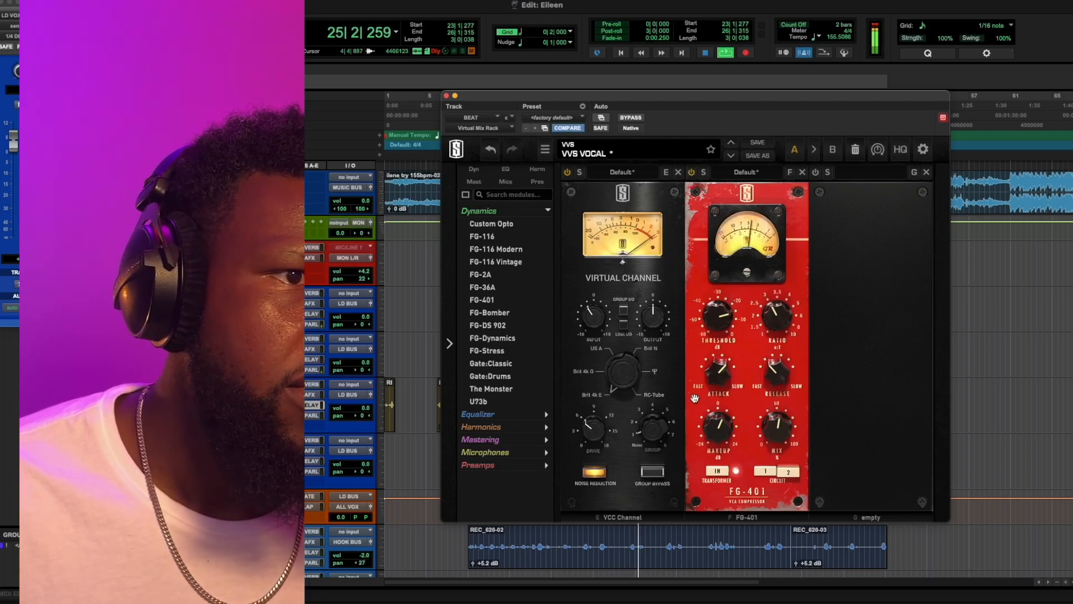
Set the beat's FG-401 makeup gain to +2.65 dB with a higher mix, and its Virtual Channel input to -6.15 dB
drag(714, 423, 715, 430)
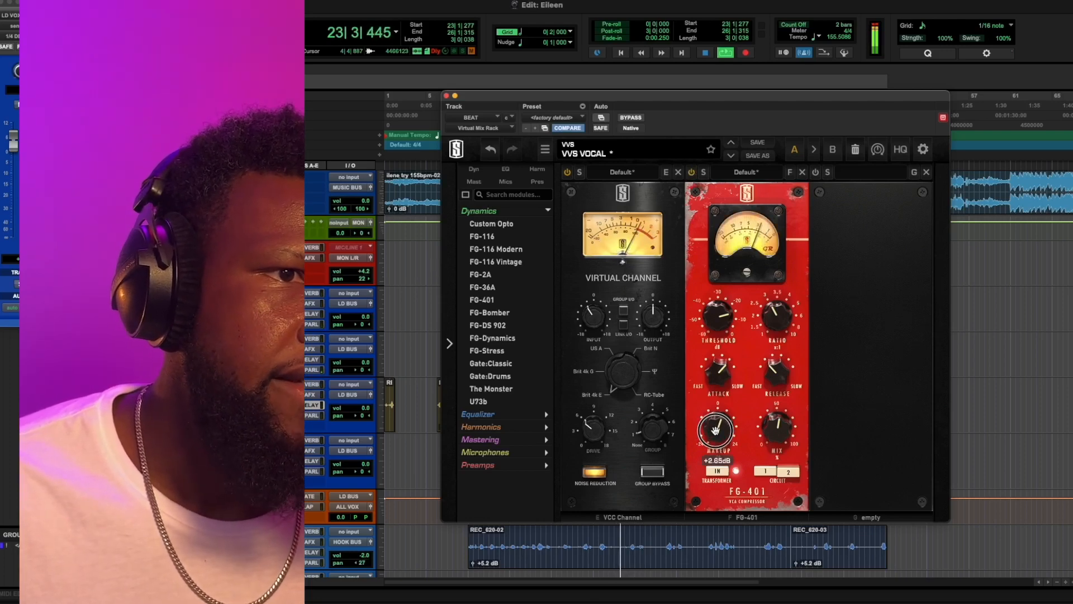
drag(780, 427, 726, 430)
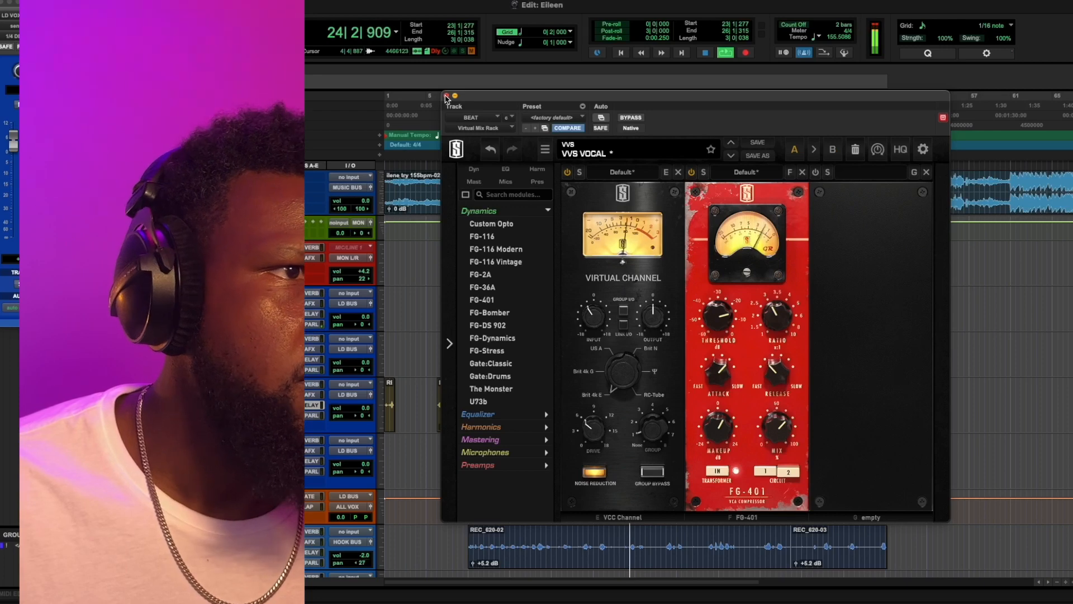
drag(594, 320, 590, 325)
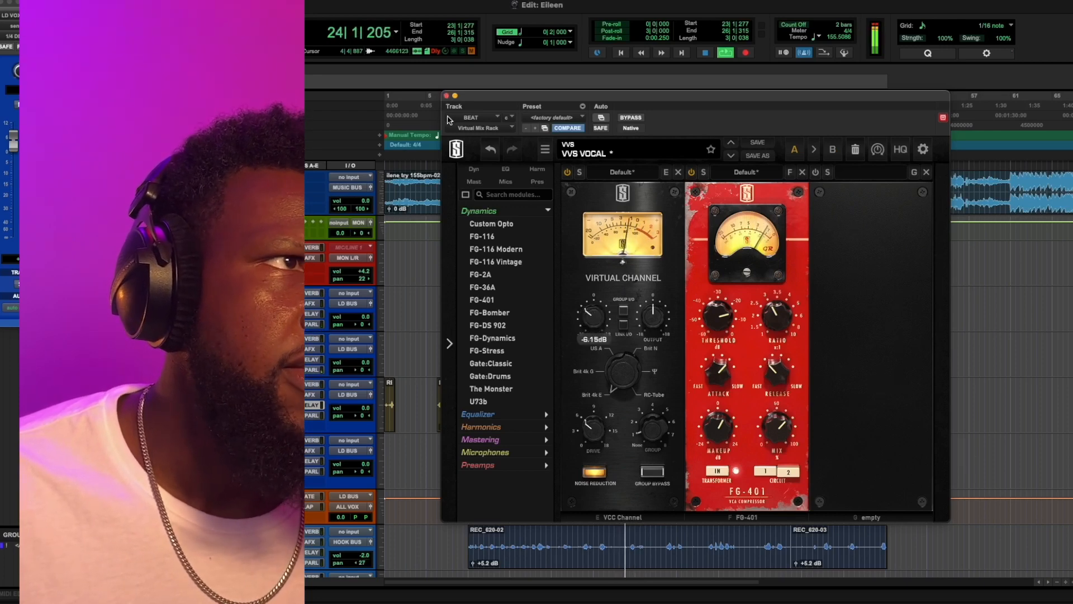
click(446, 96)
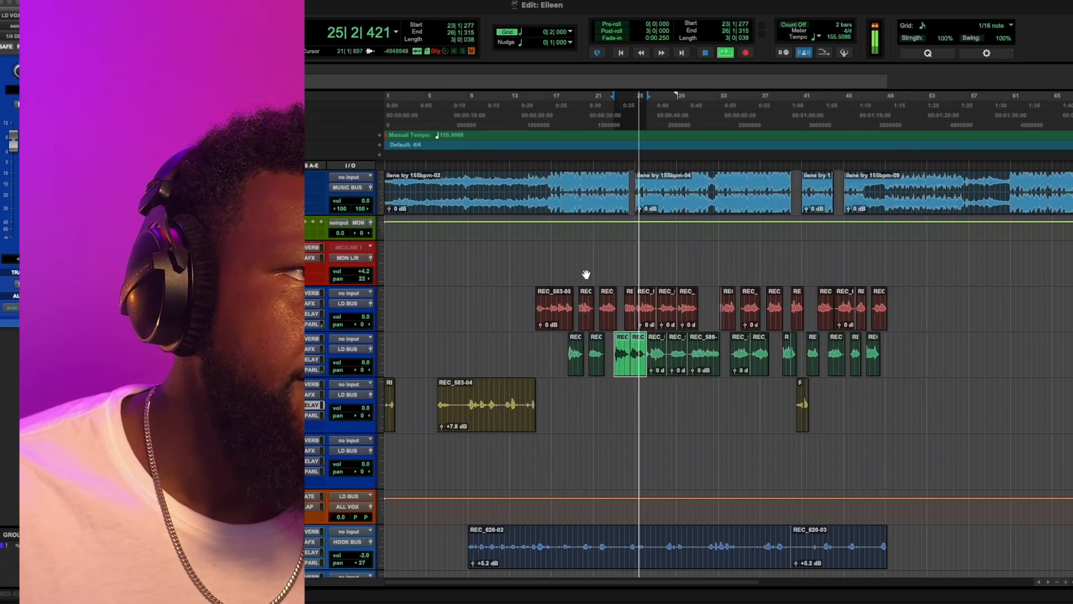
Play the song from bar 18, beat 3 and open the MIXBUS track's Initial Clipper
key(space)
click(566, 258)
key(space)
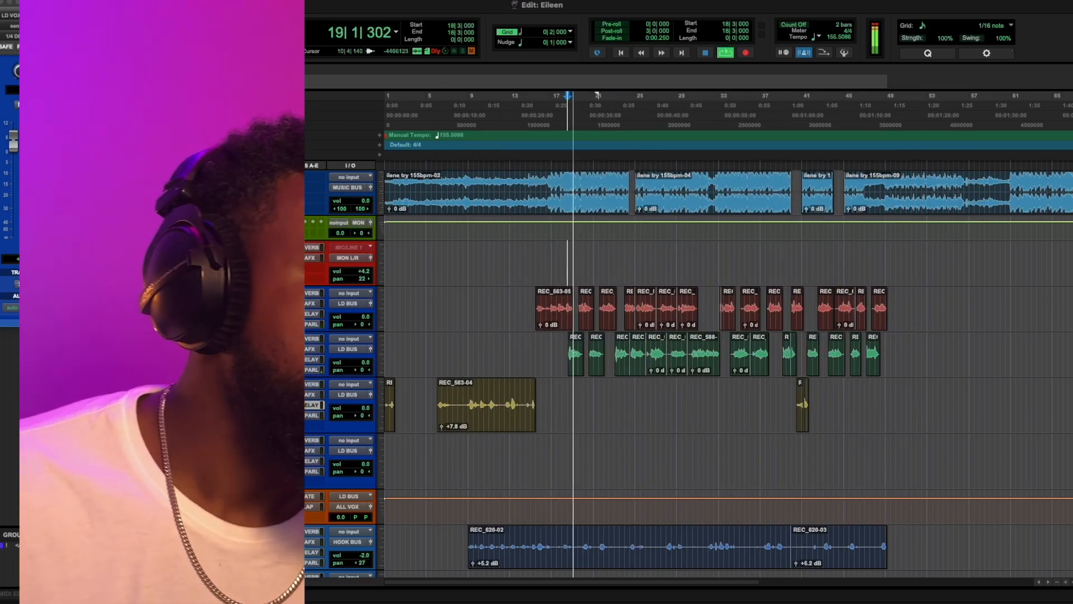
scroll(566, 258, down, 10)
scroll(727, 313, down, 1)
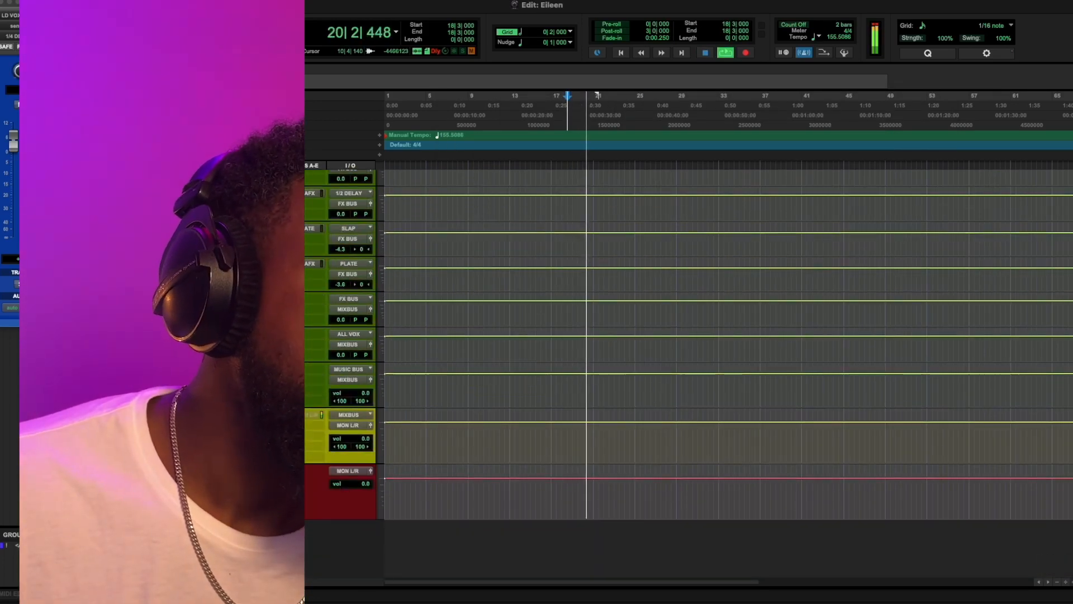
click(256, 455)
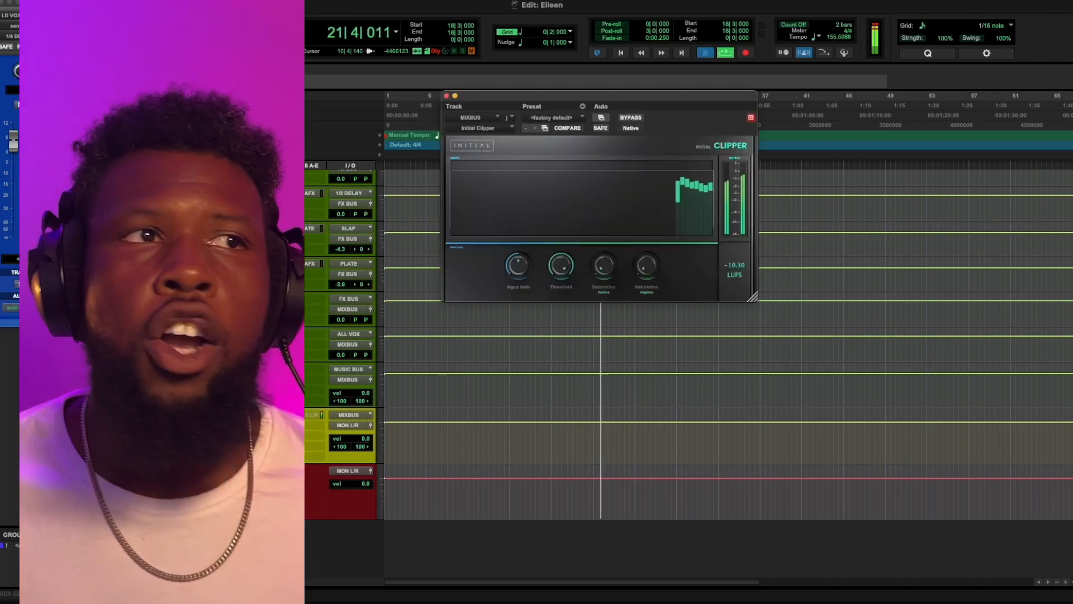
key(space)
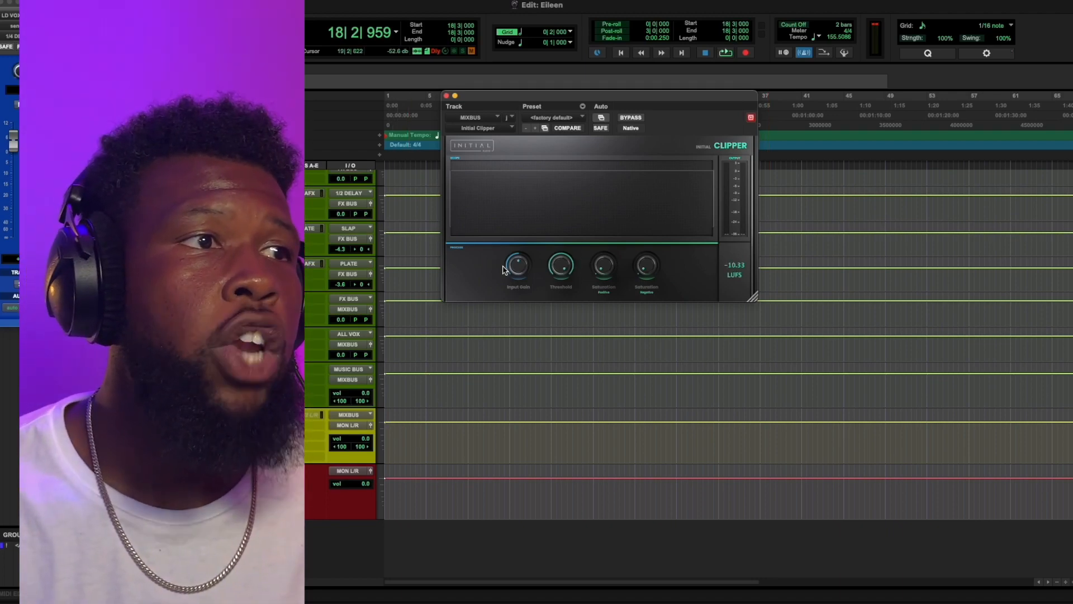
Set the MIXBUS Initial Clipper's threshold to -1.93 dB during playback and close the plug-in
mouse_move(515, 267)
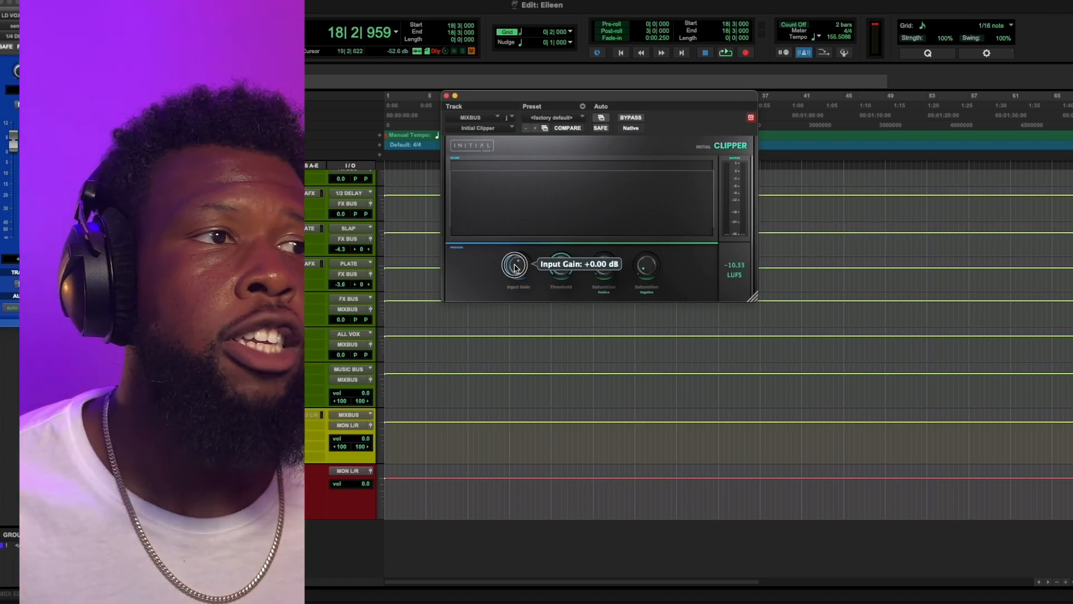
mouse_move(550, 268)
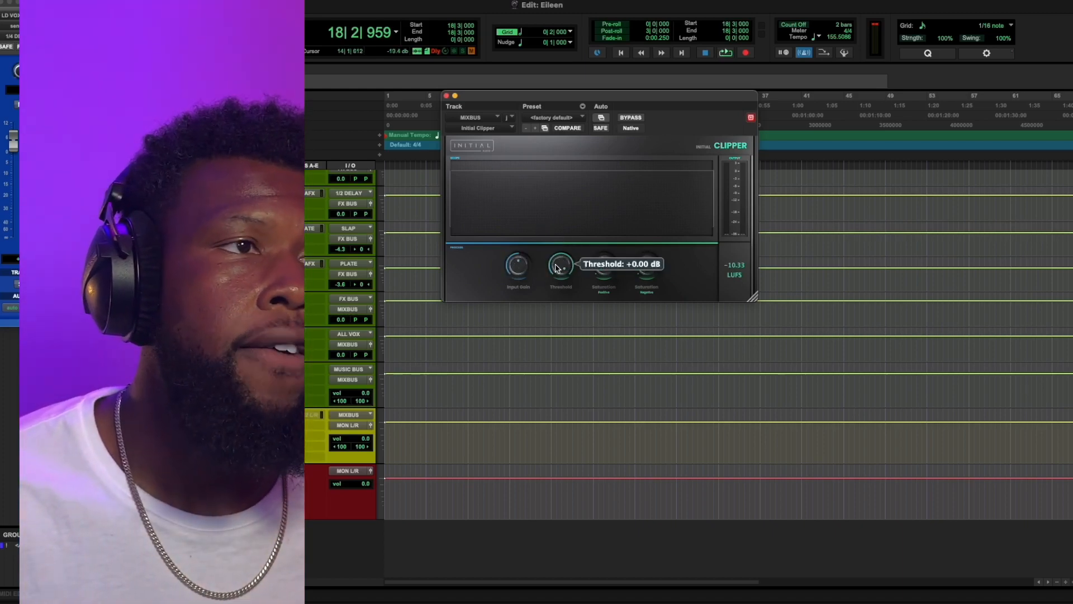
key(space)
drag(555, 268, 550, 279)
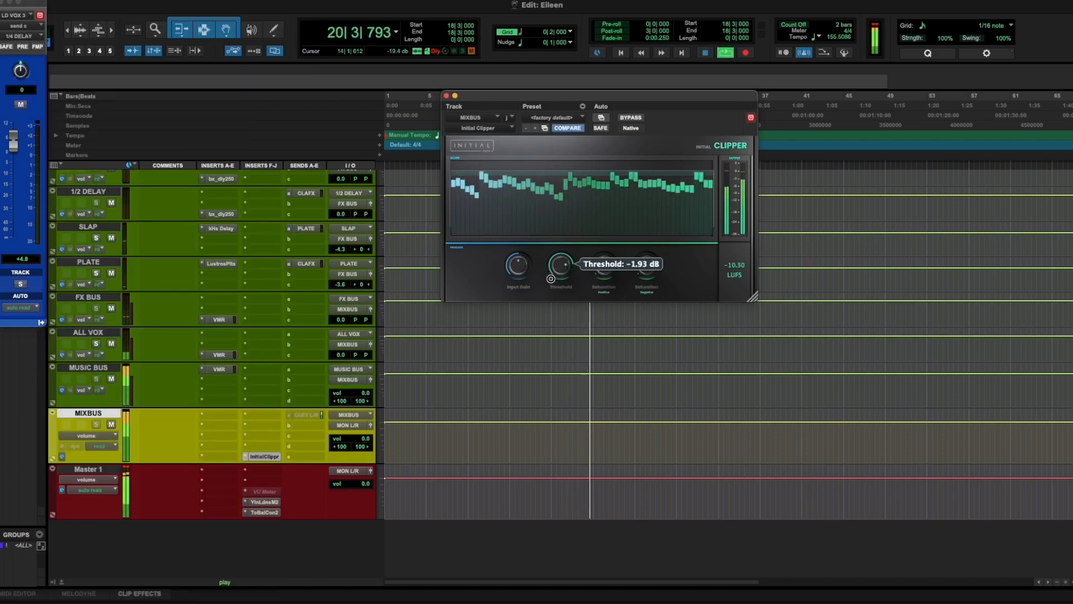
click(447, 96)
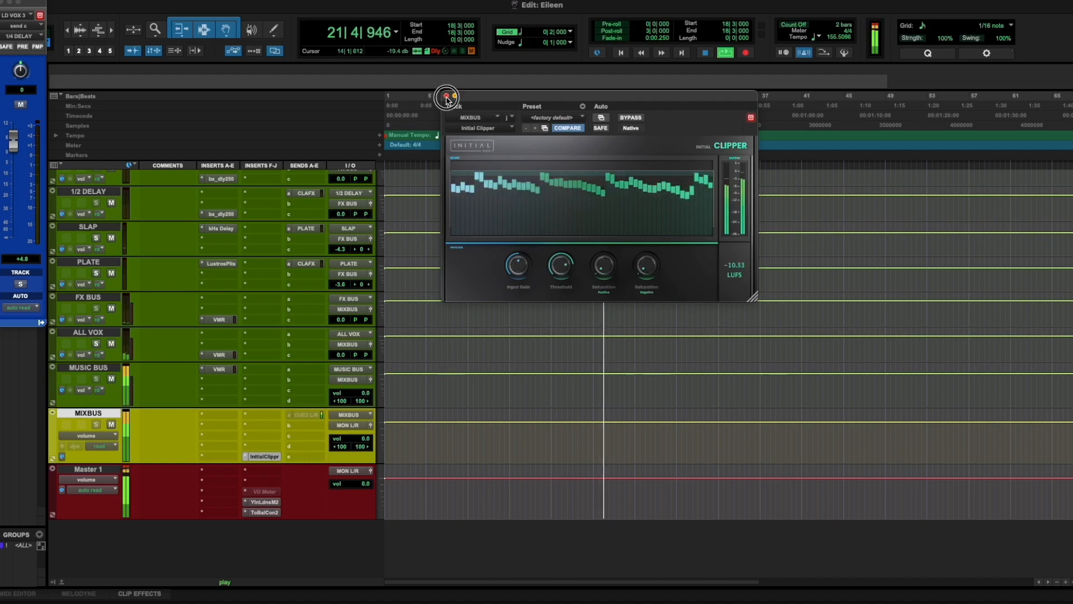
scroll(283, 377, up, 10)
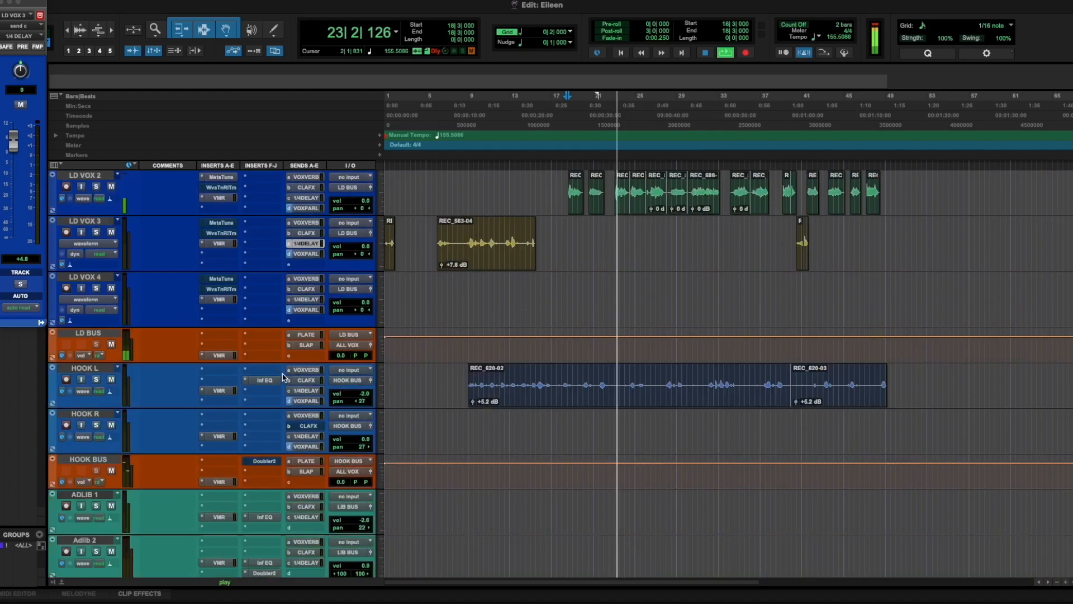
Cut the BEAT track with Infinity EQ at 43.2 Hz by 3.13 dB, 7.69 kHz by 2.82 dB and 492 Hz by 3.20 dB
scroll(284, 378, up, 4)
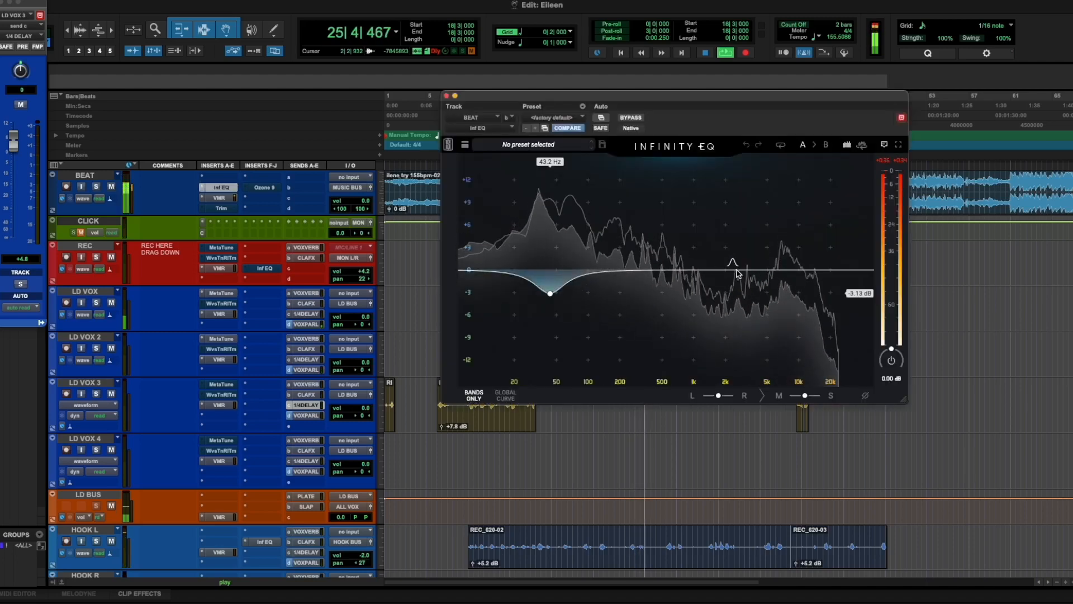
drag(793, 272, 787, 291)
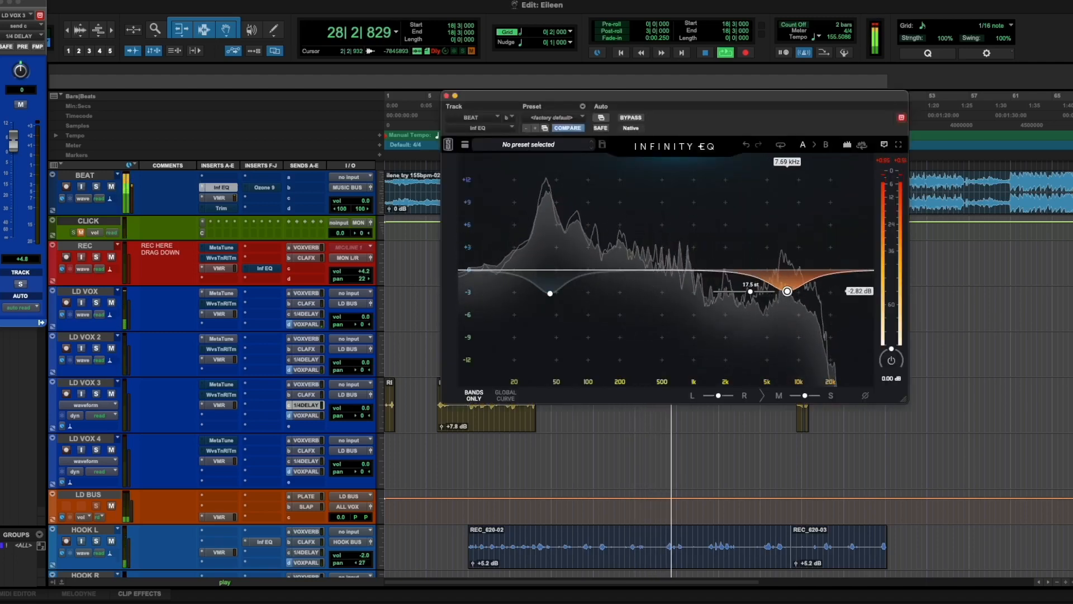
mouse_move(664, 271)
mouse_down()
mouse_move(683, 240)
mouse_move(685, 194)
mouse_move(675, 293)
mouse_move(663, 263)
mouse_up()
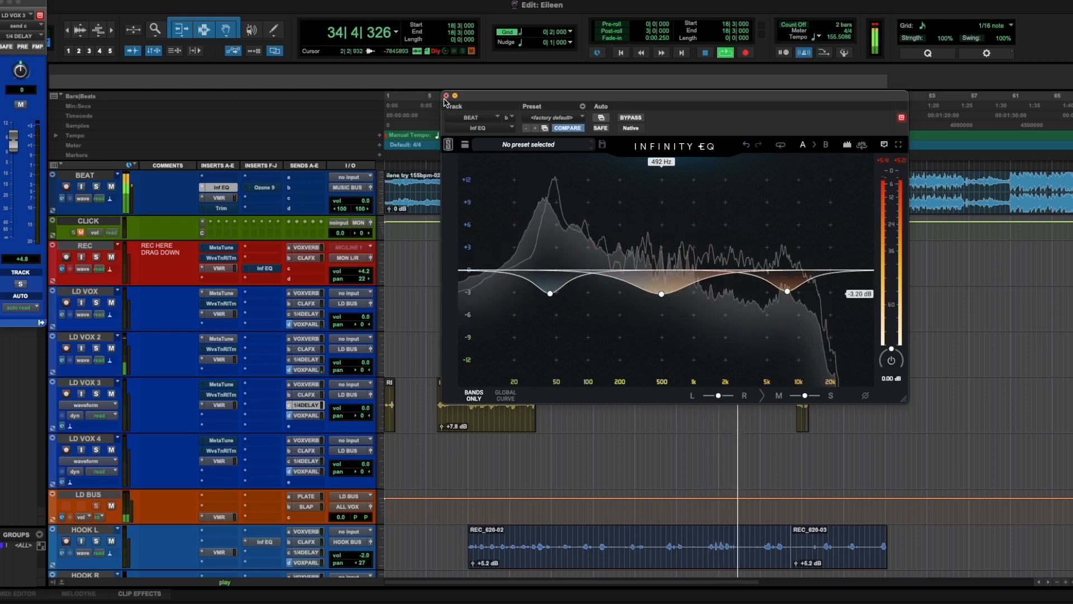
click(446, 95)
Set the beat's FG-401 release to 3 and threshold to -18.2 dB, and restart playback from bar 18
scroll(304, 456, down, 6)
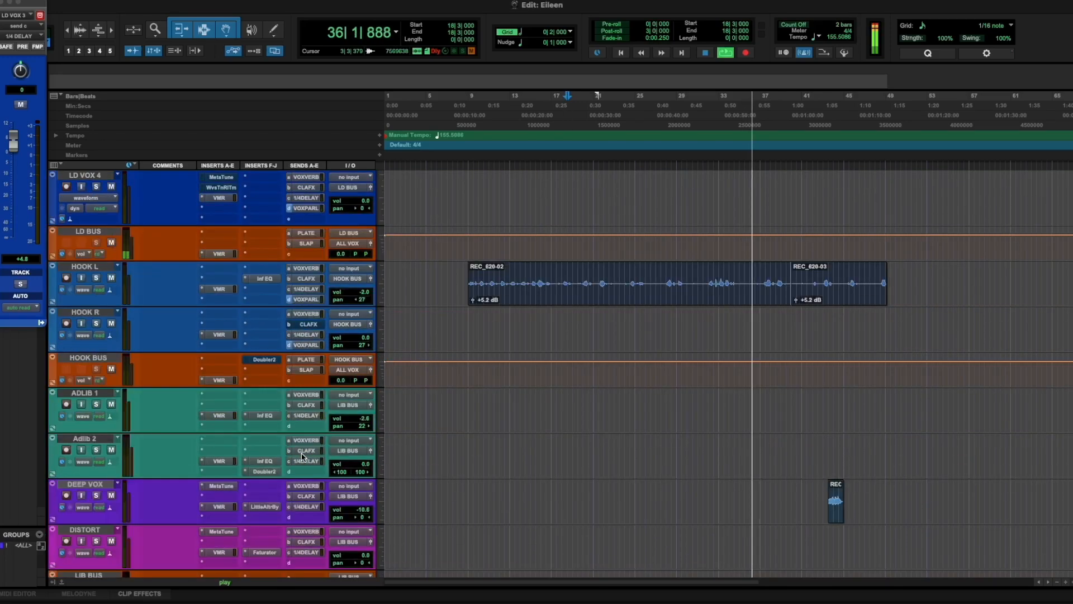
scroll(286, 280, up, 8)
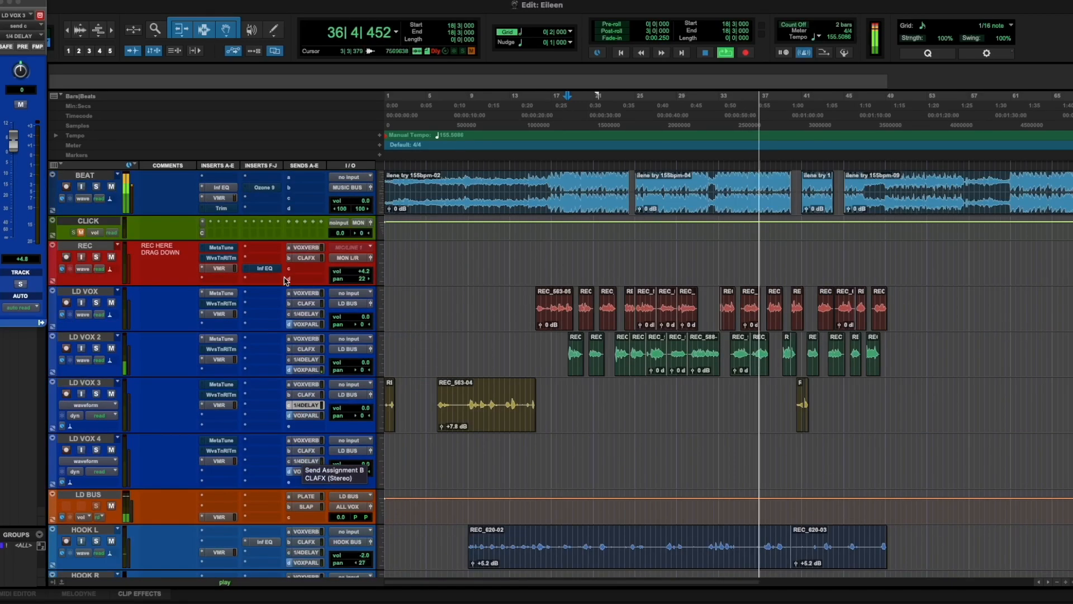
click(219, 198)
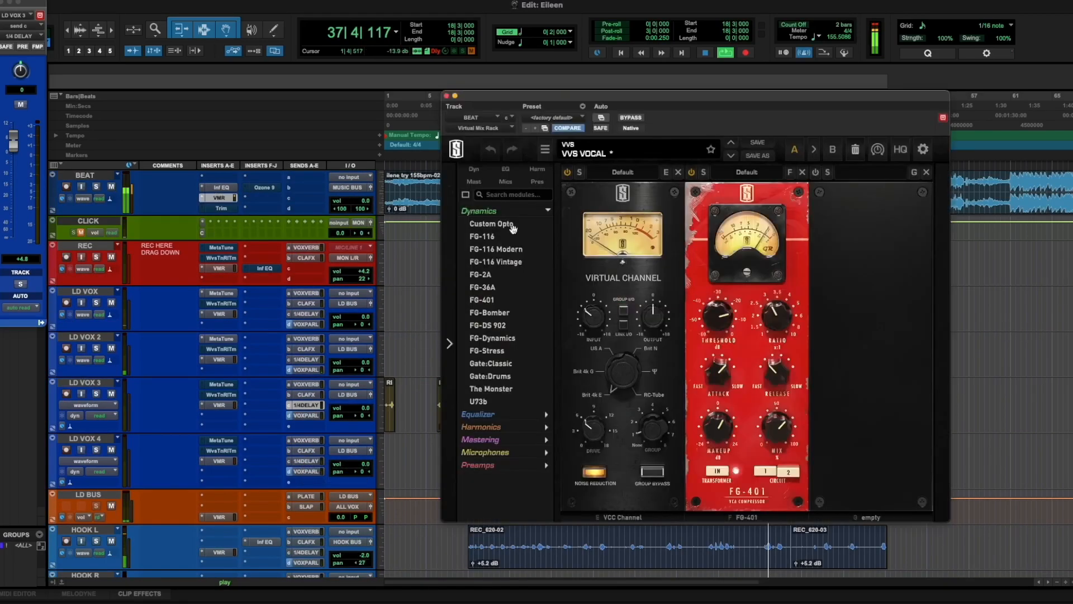
click(722, 376)
click(769, 369)
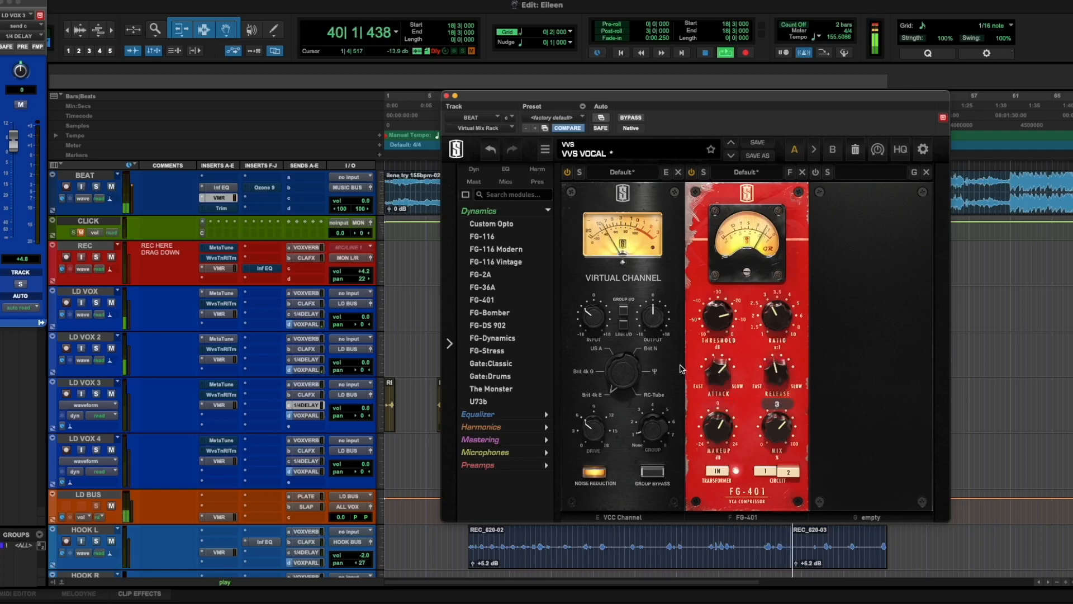
drag(720, 314, 720, 326)
key(space)
key(space)
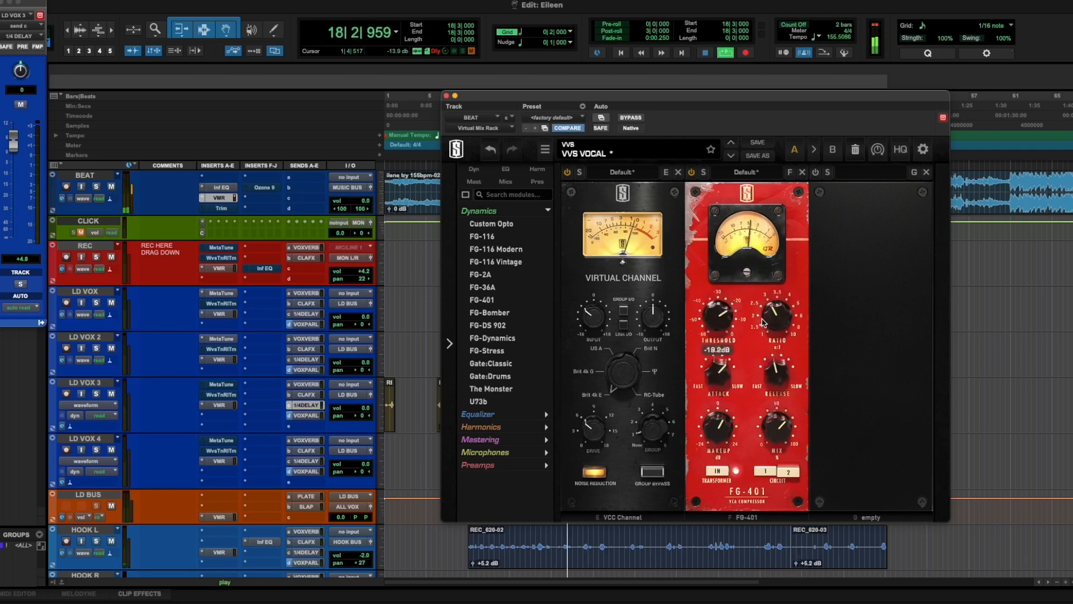
Set the beat's FG-401 mix to 66% and makeup gain to +5.81 dB during playback, and close the plug-in
click(777, 436)
click(720, 428)
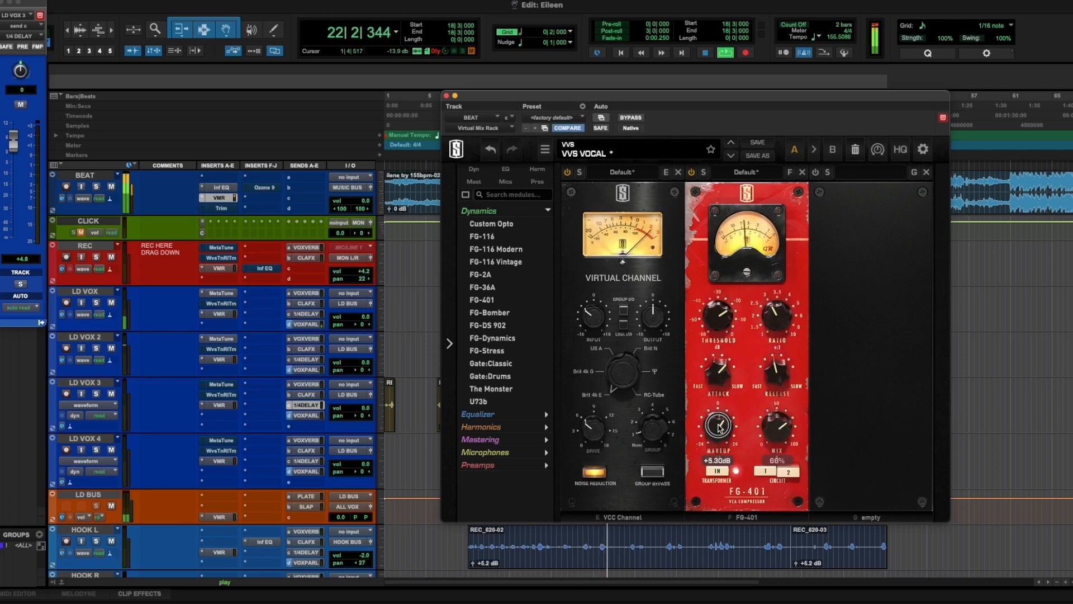
drag(719, 425, 720, 427)
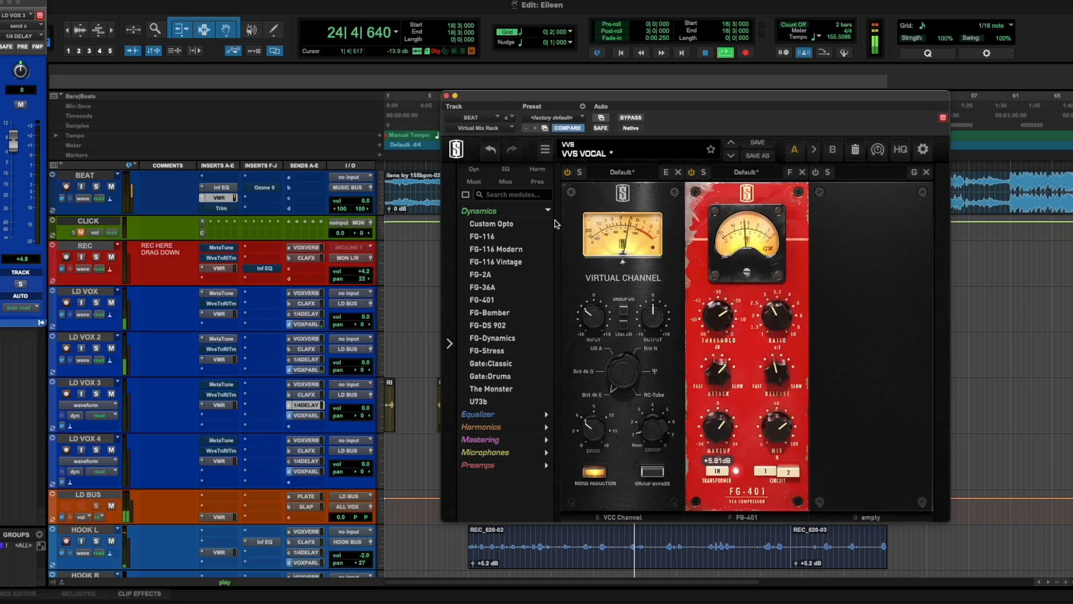
click(445, 96)
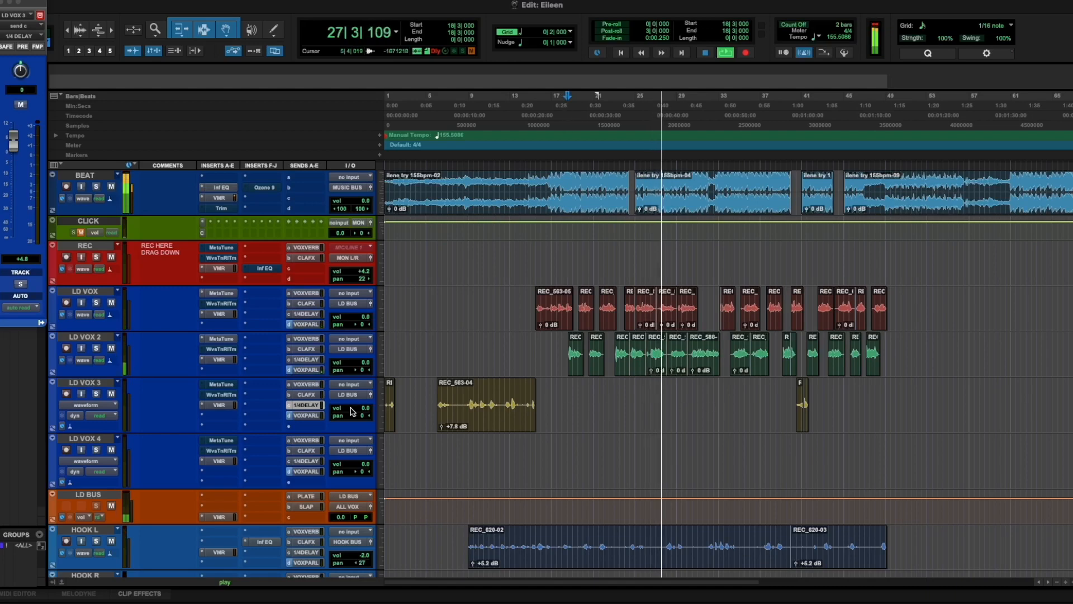
Stop playback and play the song from bar 16, beat 3
scroll(405, 392, down, 5)
scroll(403, 390, down, 5)
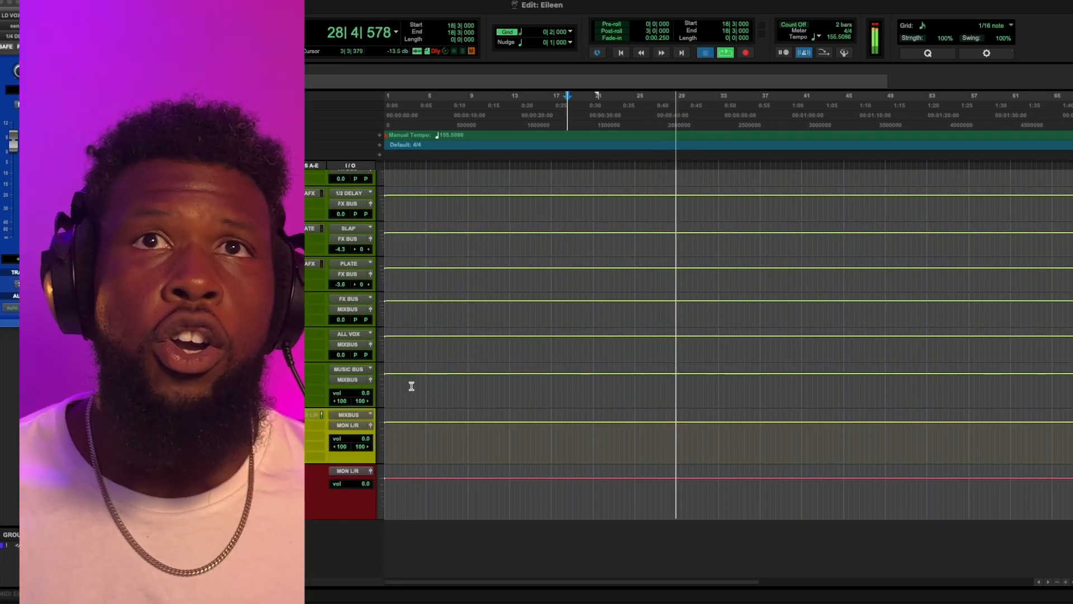
key(space)
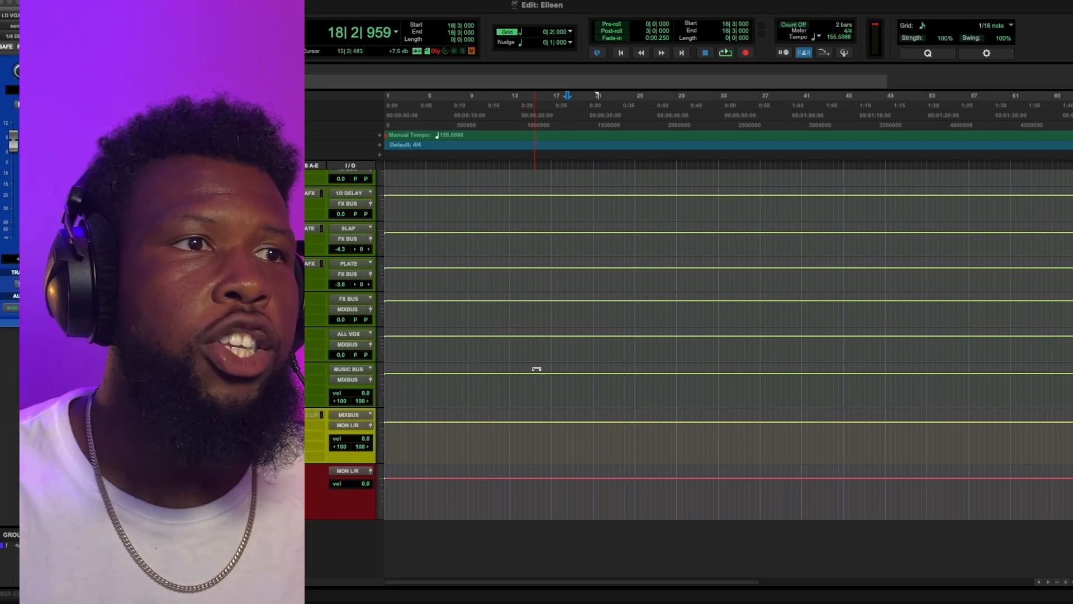
scroll(537, 367, up, 8)
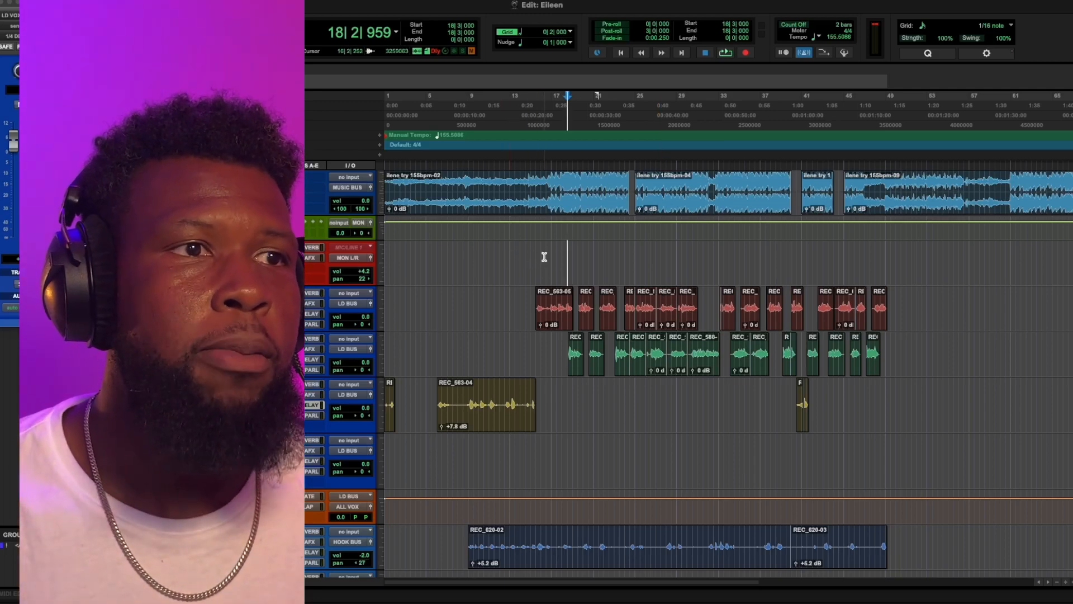
key(space)
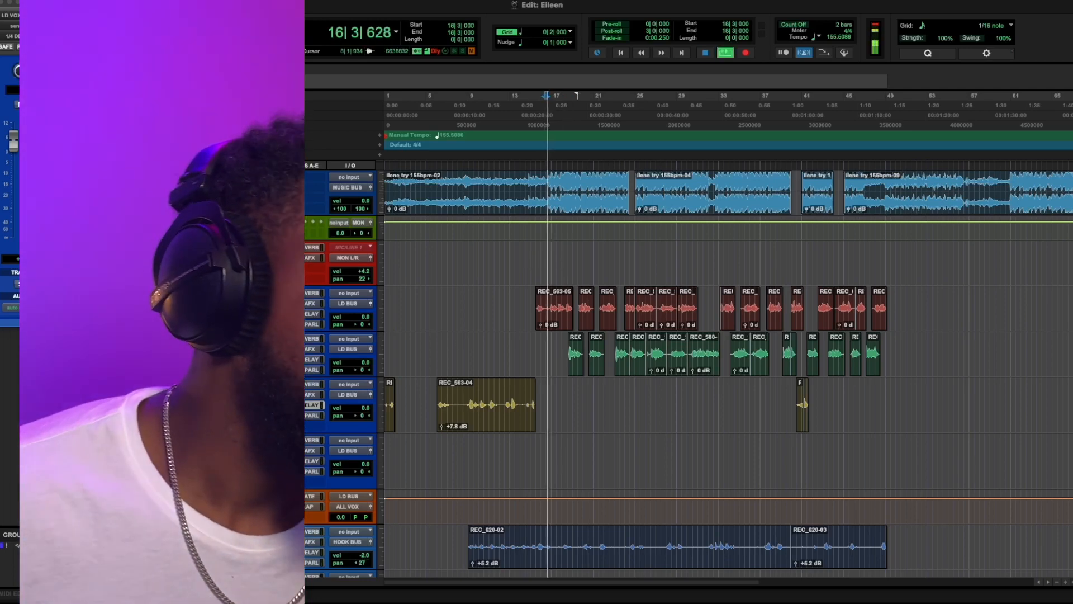
Add an FG-116 Vintage compressor to the LD BUS Virtual Mix Rack, set its input to -25.4 dB, and close the plug-in
scroll(544, 257, down, 10)
scroll(544, 256, up, 4)
scroll(688, 373, up, 2)
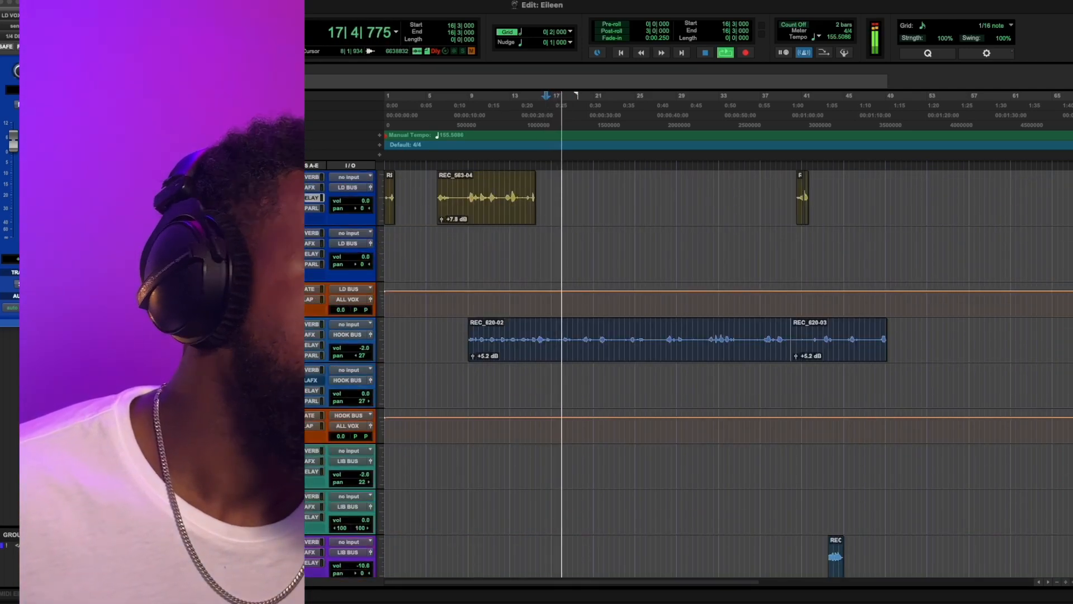
click(254, 290)
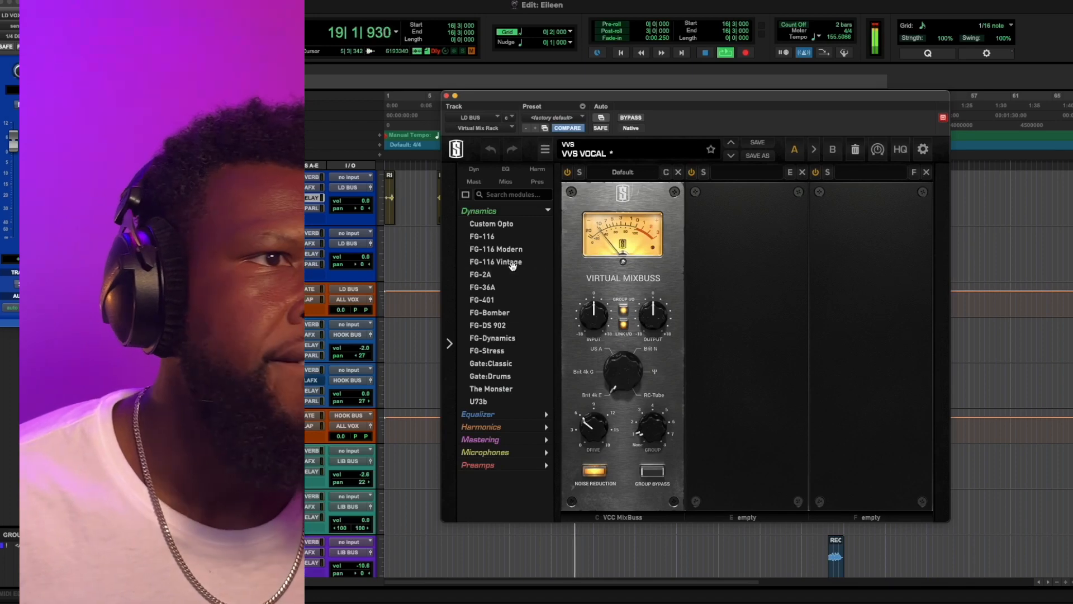
drag(512, 265, 716, 295)
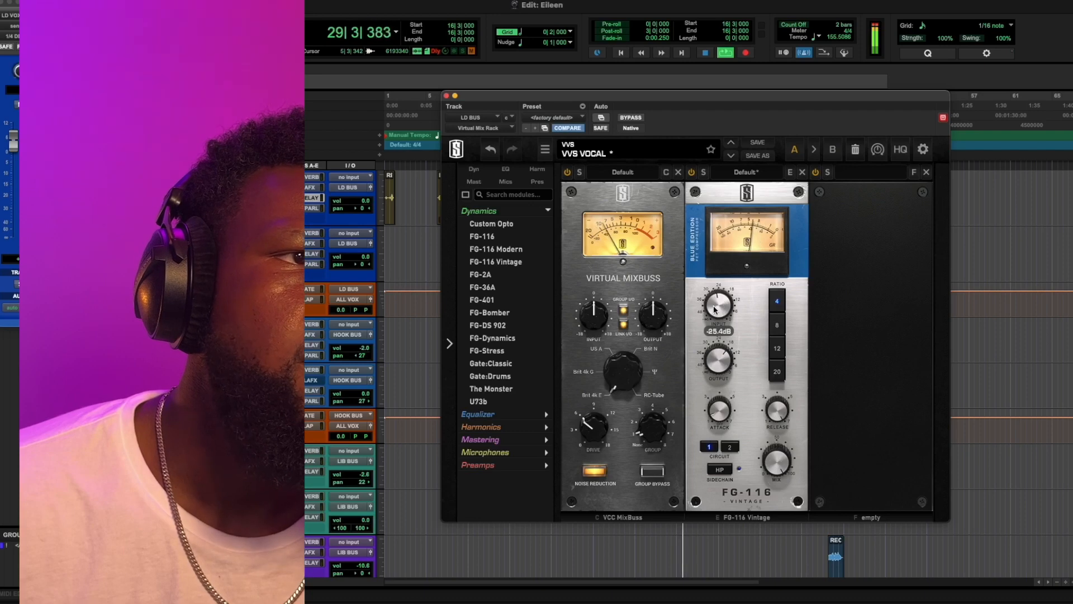
click(446, 96)
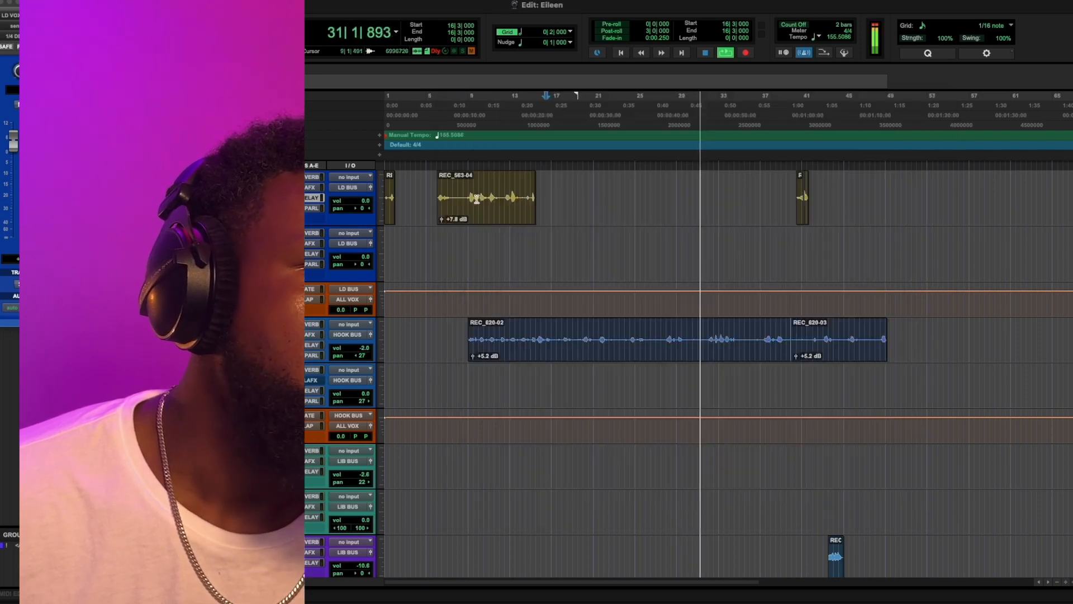
Move the two clips REC_620-02 and REC_620-03 from the HOOK L track to the ADLIB 1 track
click(518, 358)
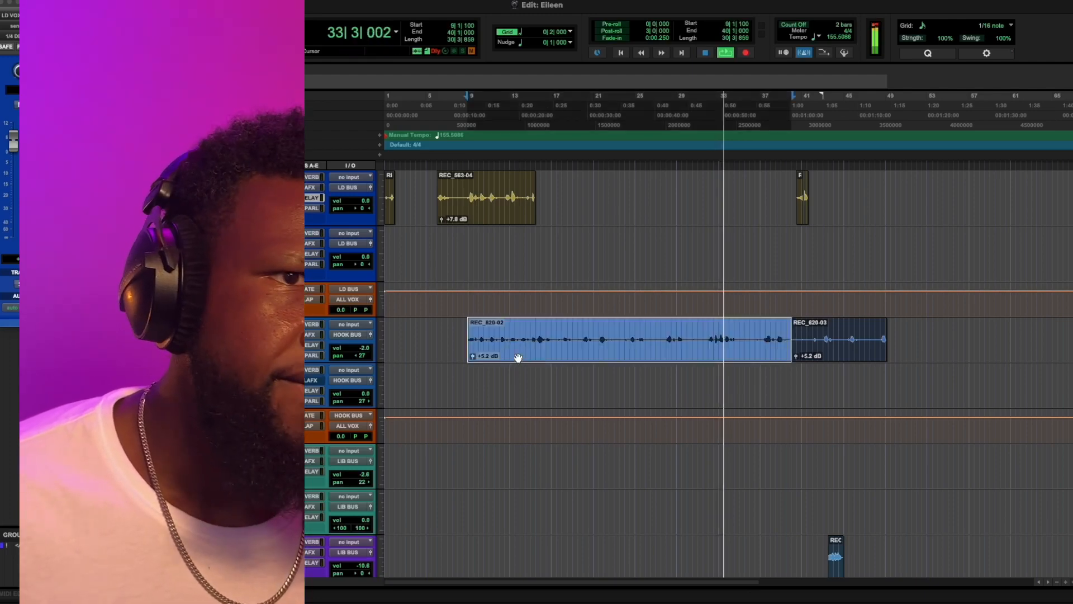
shift+click(861, 356)
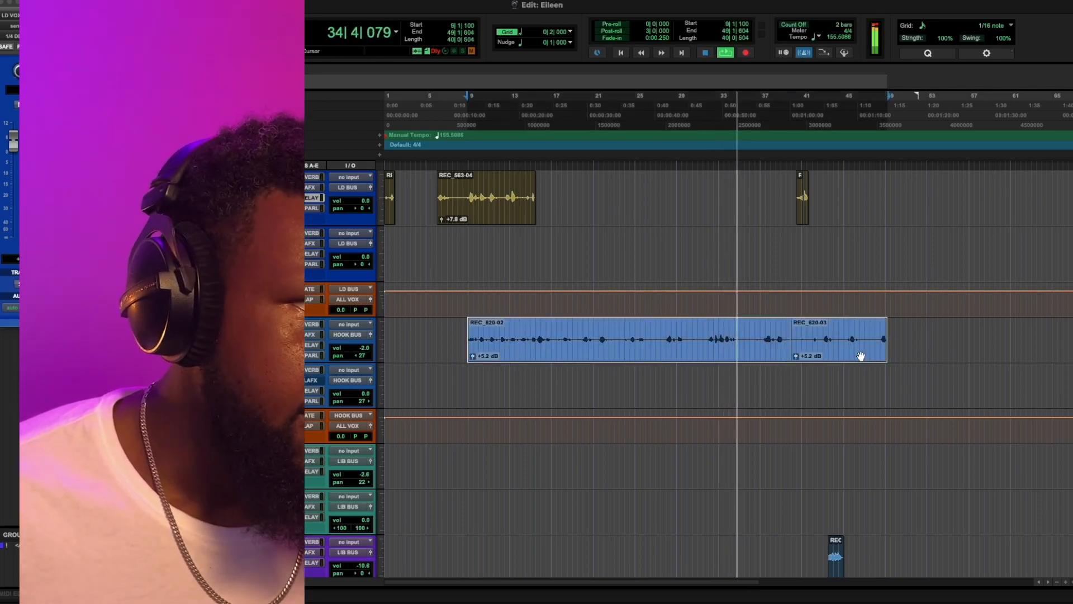
drag(861, 356, 860, 465)
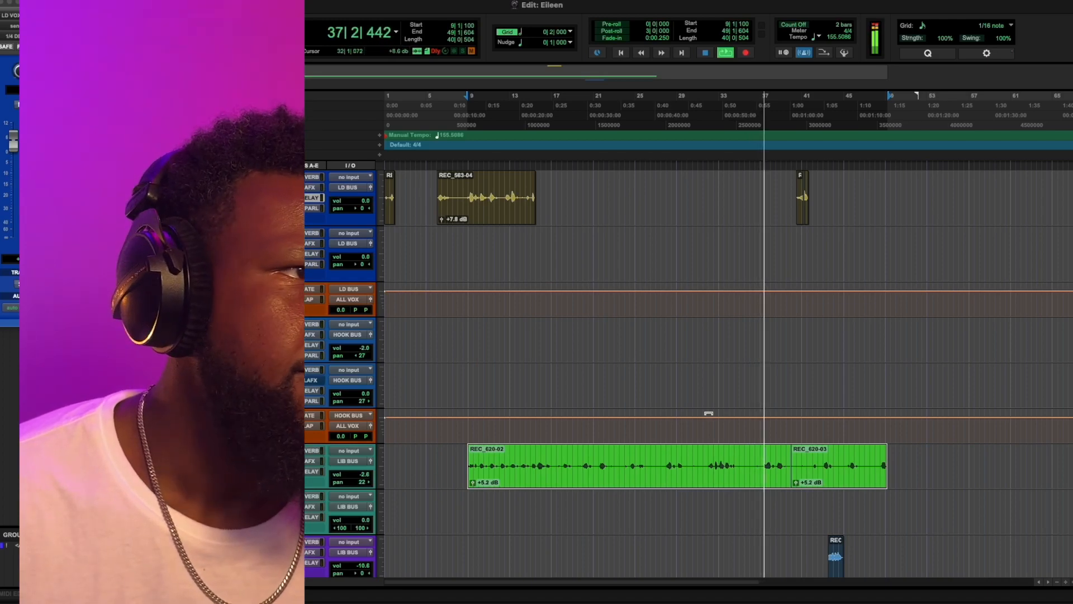
Set the playback start to bar 15, beat 3, open the MUSIC BUS Virtual Mix Rack, and stop playback
scroll(708, 412, up, 3)
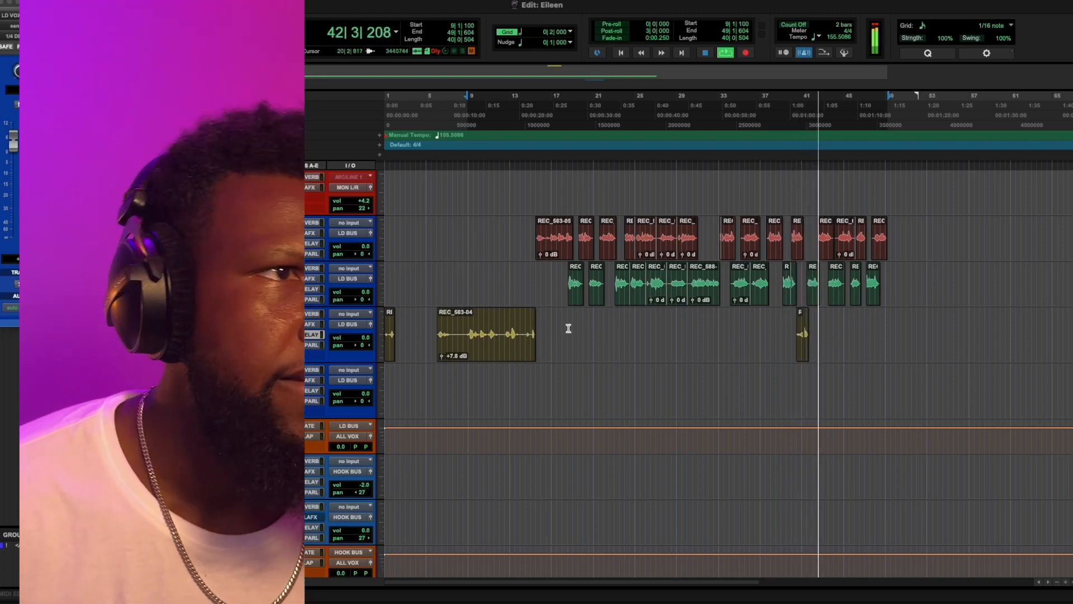
click(533, 220)
scroll(534, 279, down, 10)
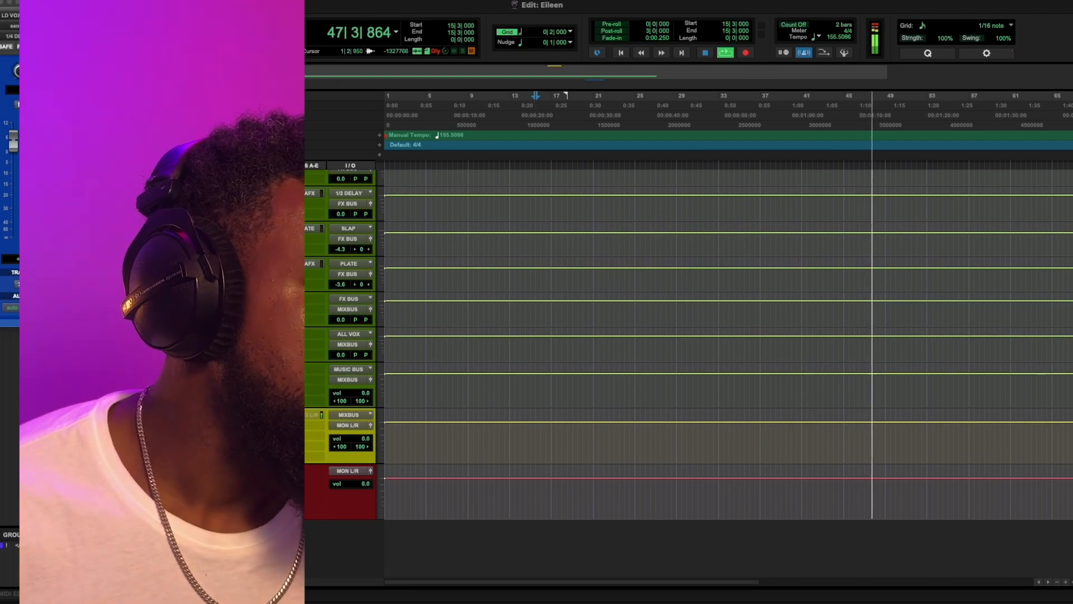
click(255, 370)
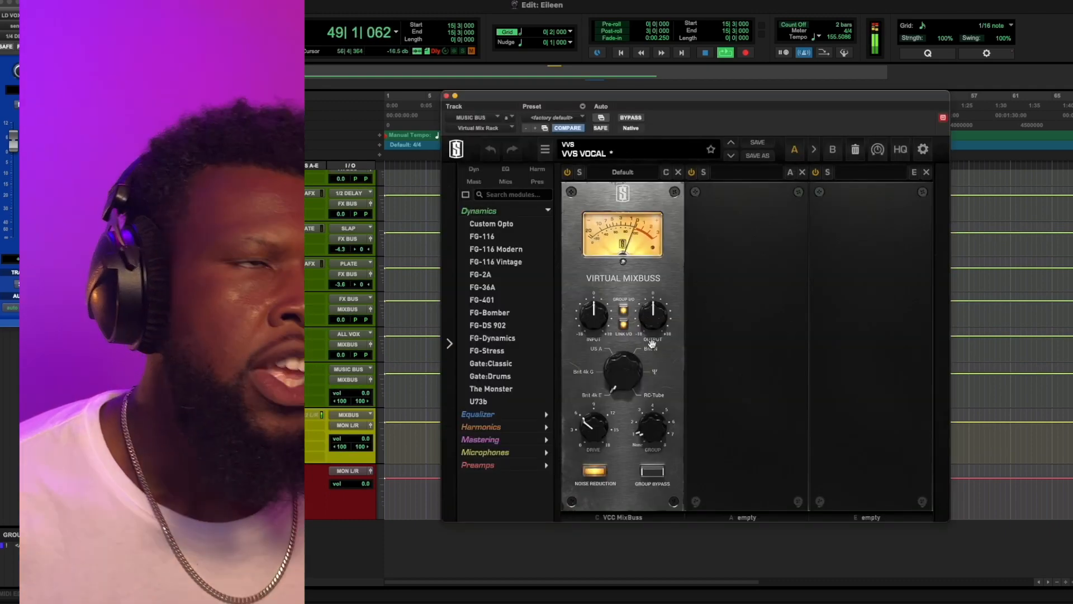
key(space)
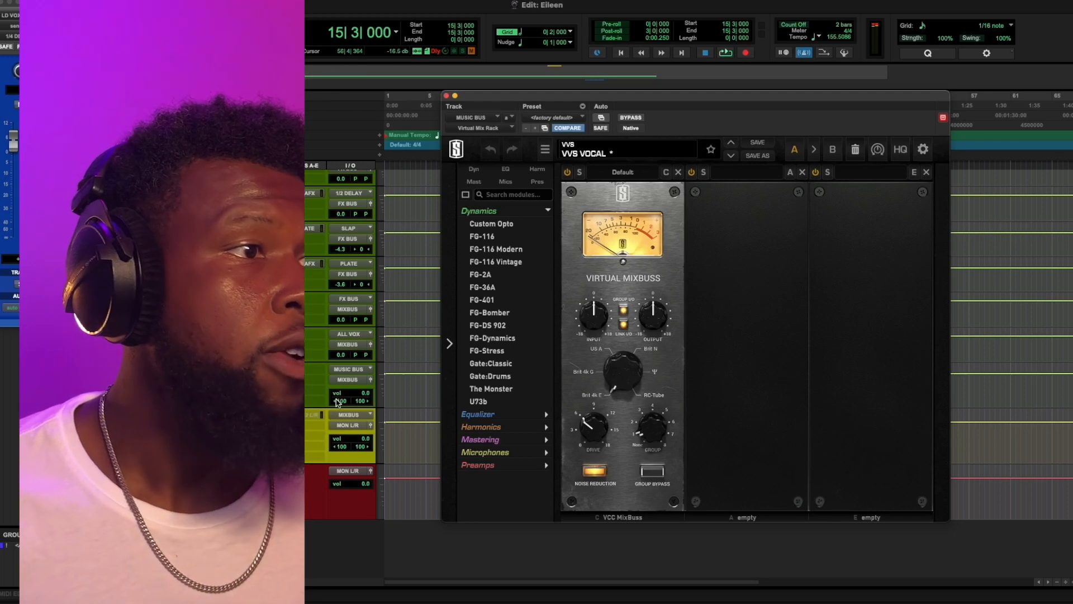
Set the MUSIC BUS volume to -2.0 dB, play the song from bar 15, beat 3, and close the plug-in
click(363, 394)
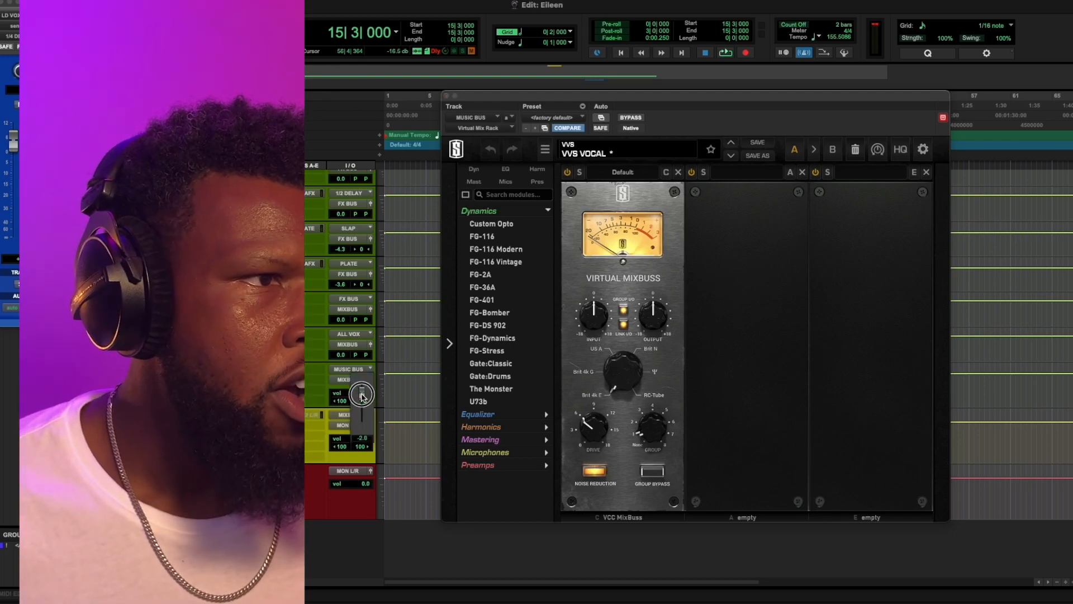
drag(362, 395, 363, 397)
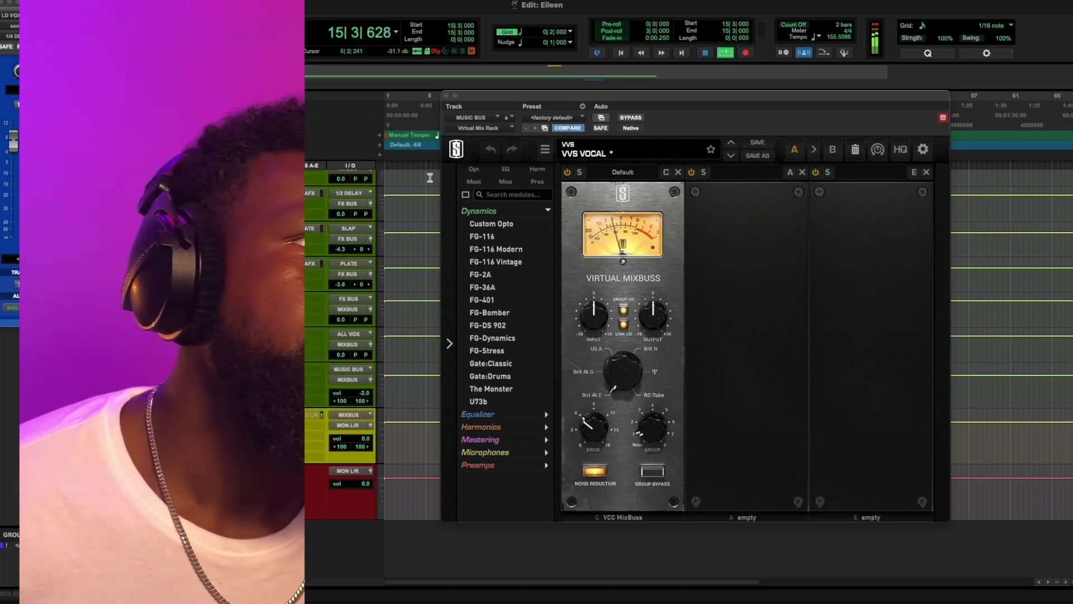
click(446, 96)
scroll(719, 319, up, 10)
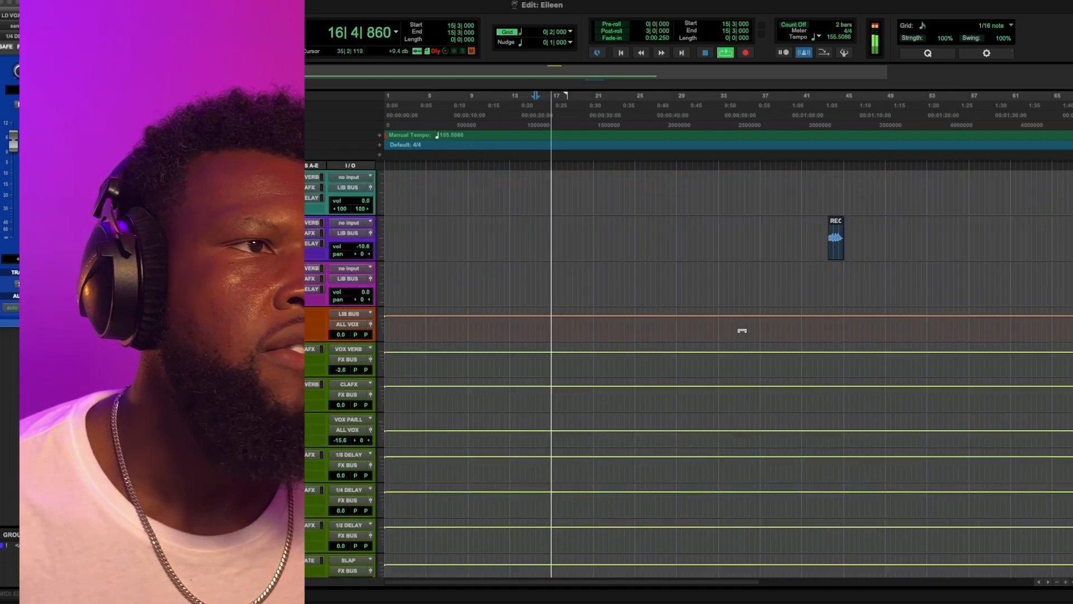
scroll(601, 335, down, 5)
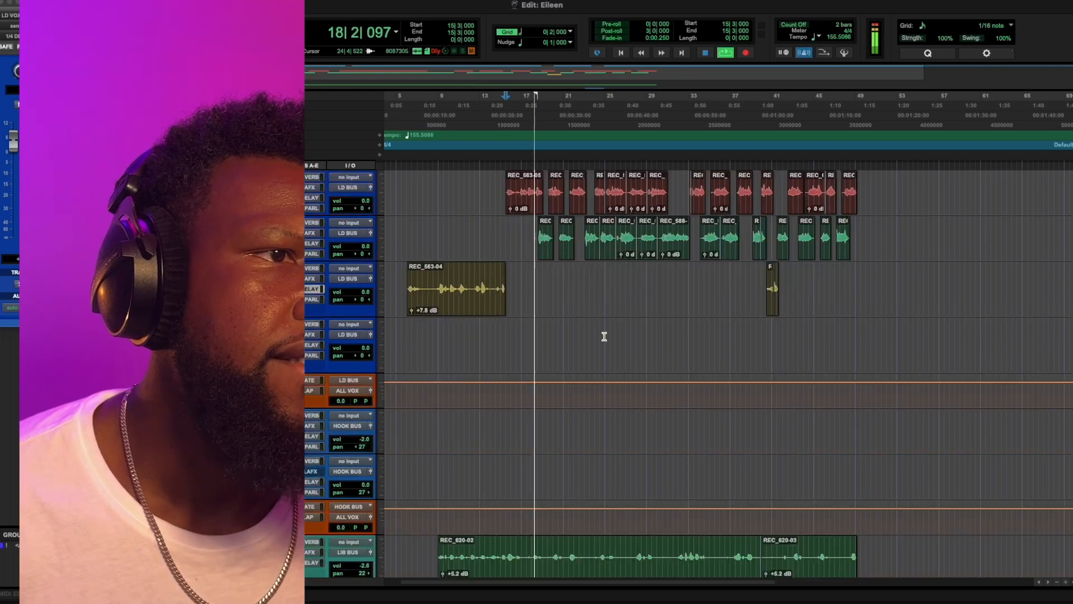
scroll(604, 336, up, 5)
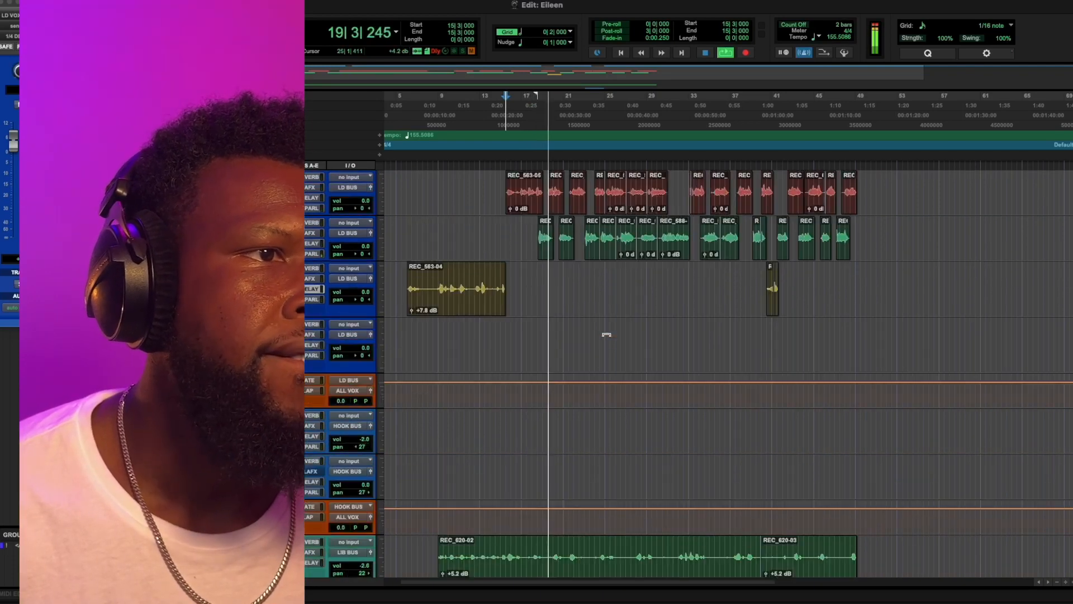